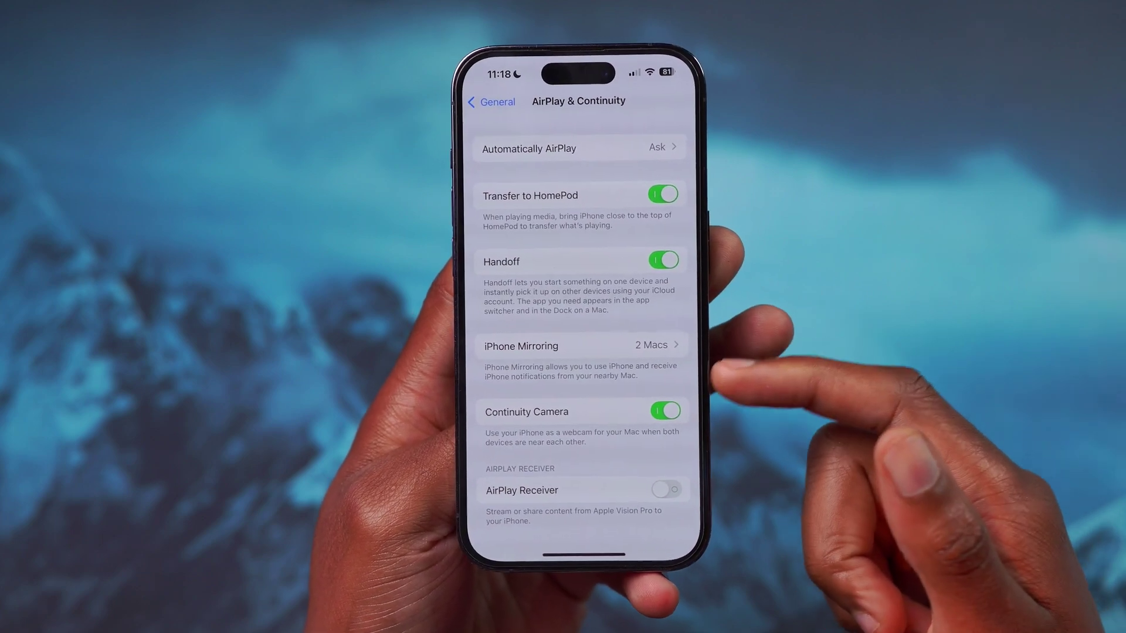
Step: Open the iPhone Mirroring page to see the linked MacBook Pro and Apple Watch
click(651, 346)
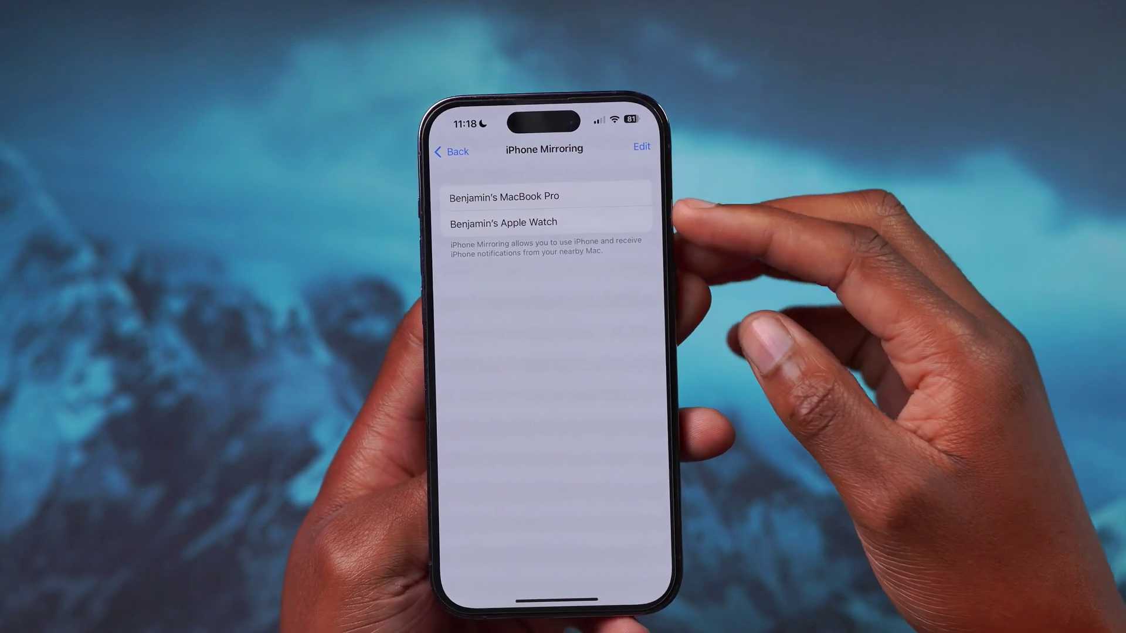
Step: Check the Mac's Software Update page, then view AirDrop & Handoff with Handoff switched on
click(330, 613)
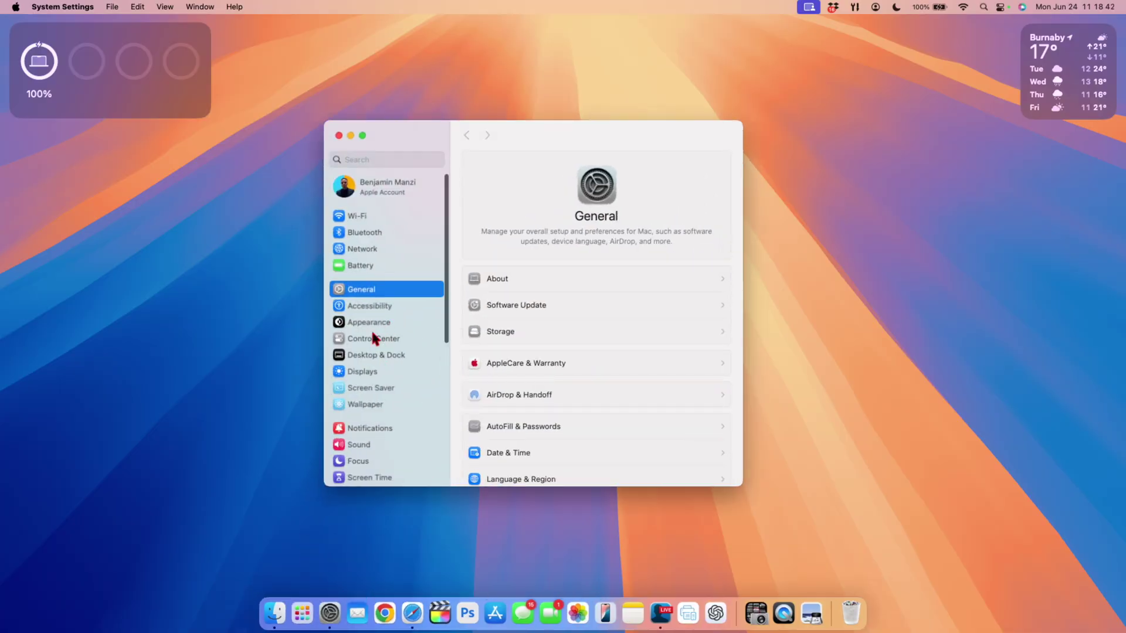
click(515, 305)
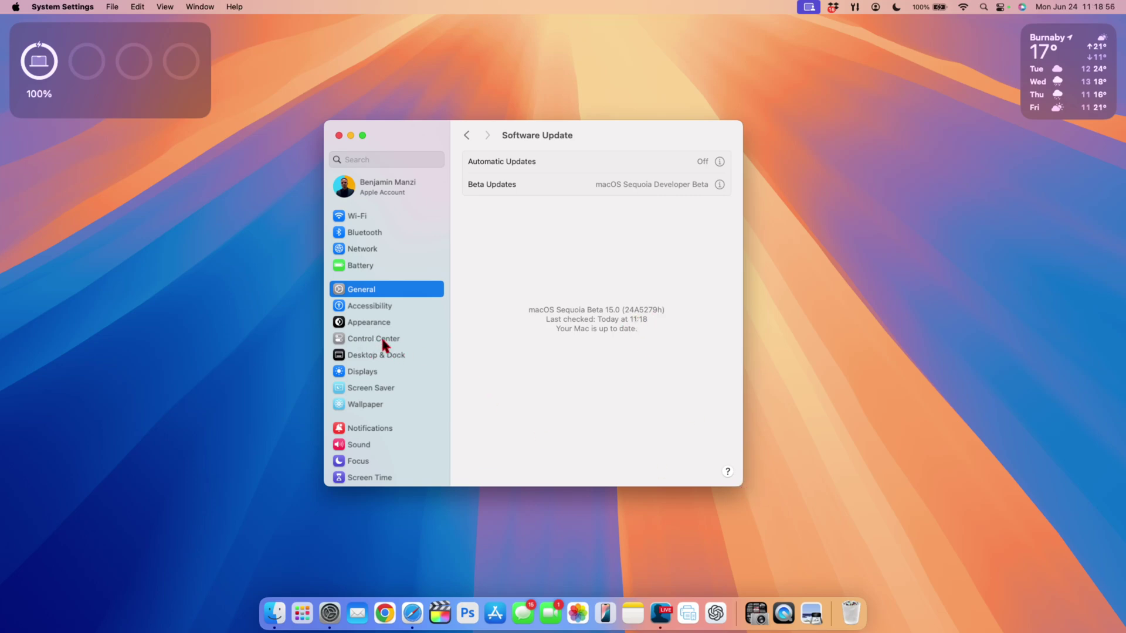
click(369, 293)
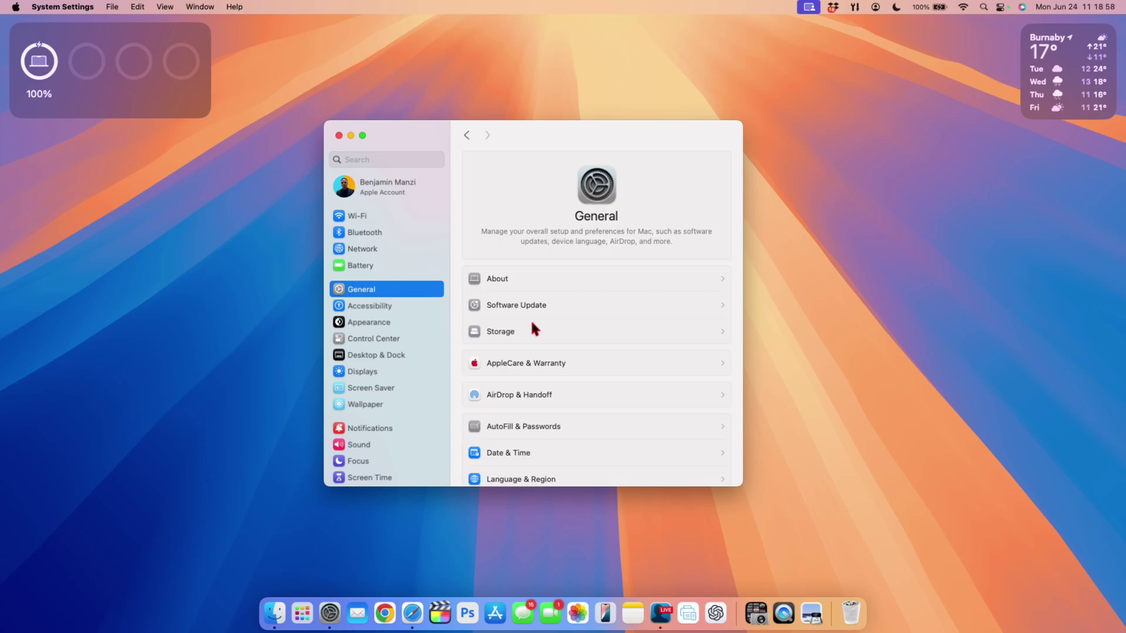
scroll(530, 318, down, 2)
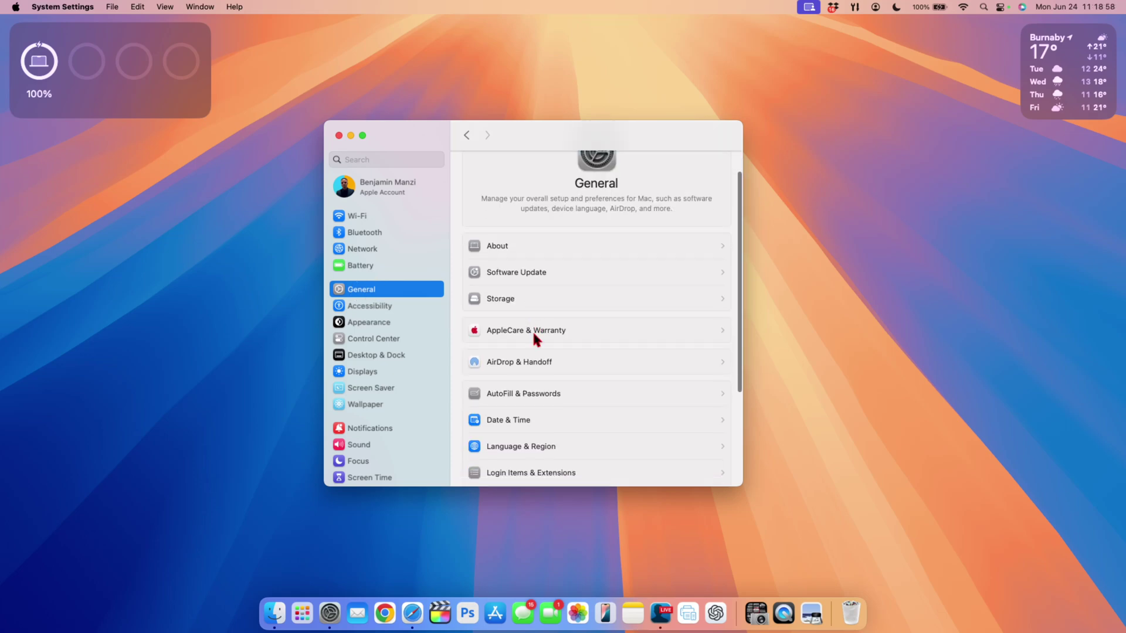
click(532, 367)
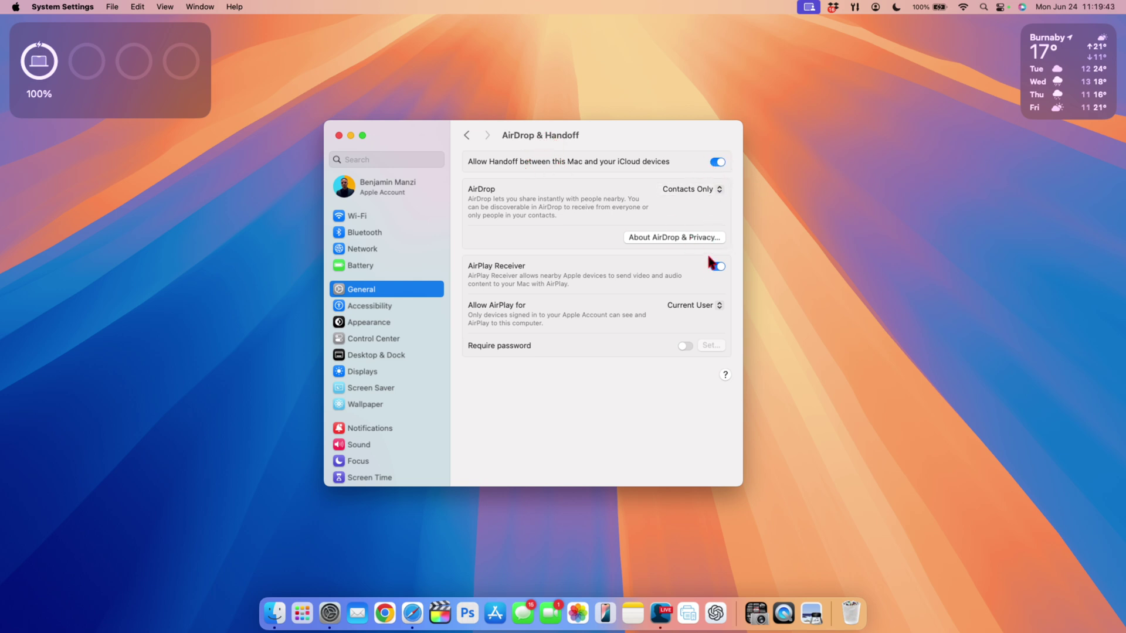
Step: Close System Settings and launch iPhone Mirroring from Launchpad using the Dock icon's Open option
click(339, 136)
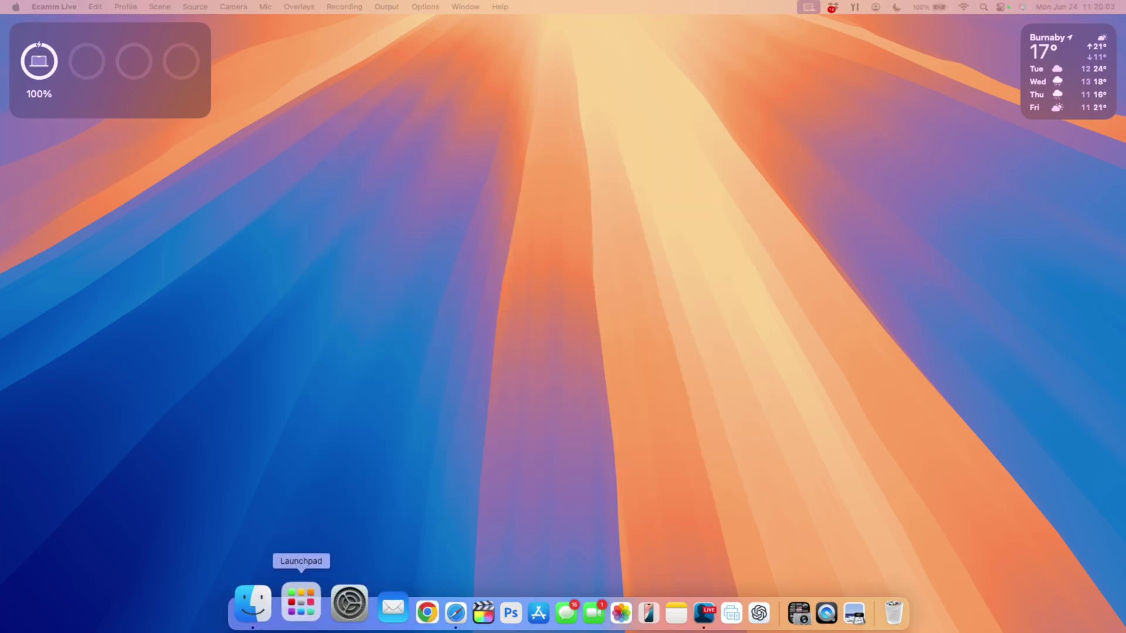
click(300, 603)
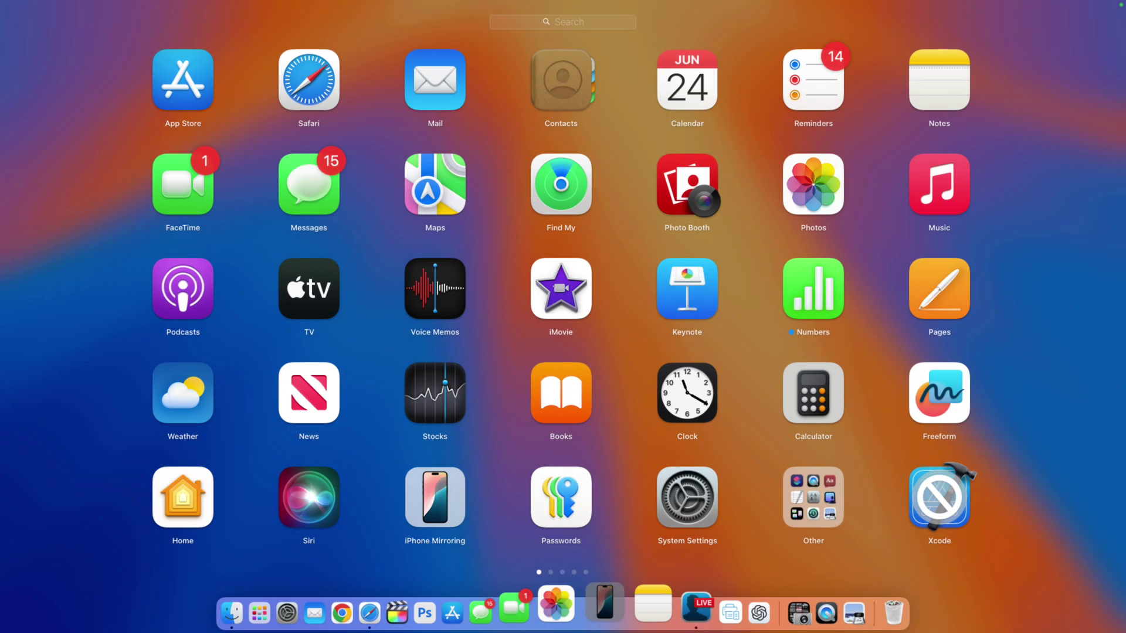
right_click(604, 604)
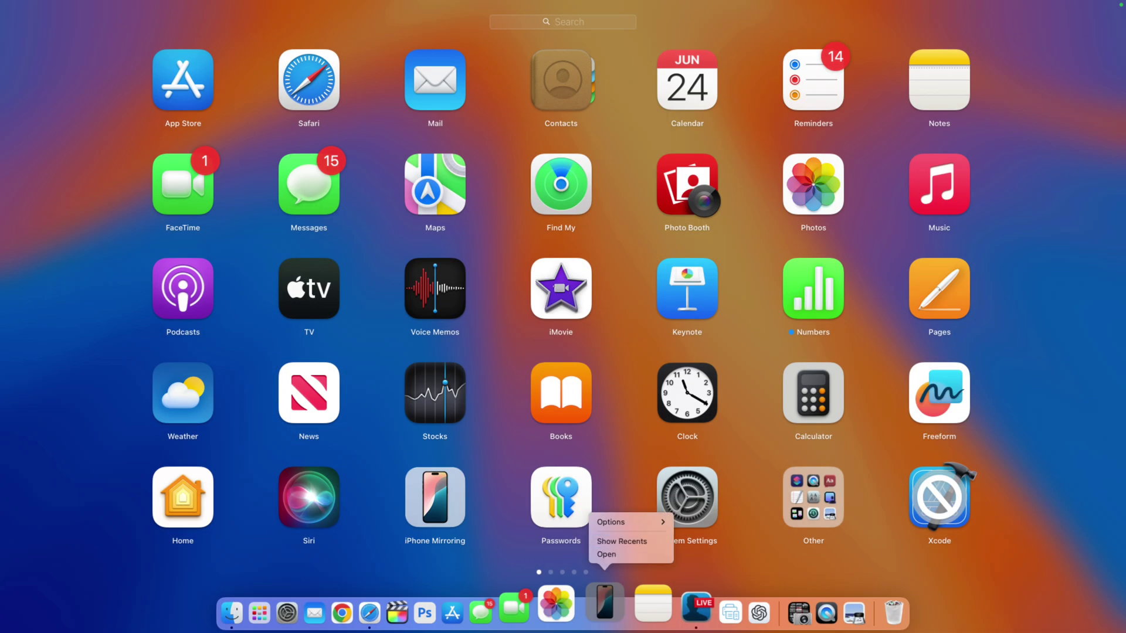
click(432, 503)
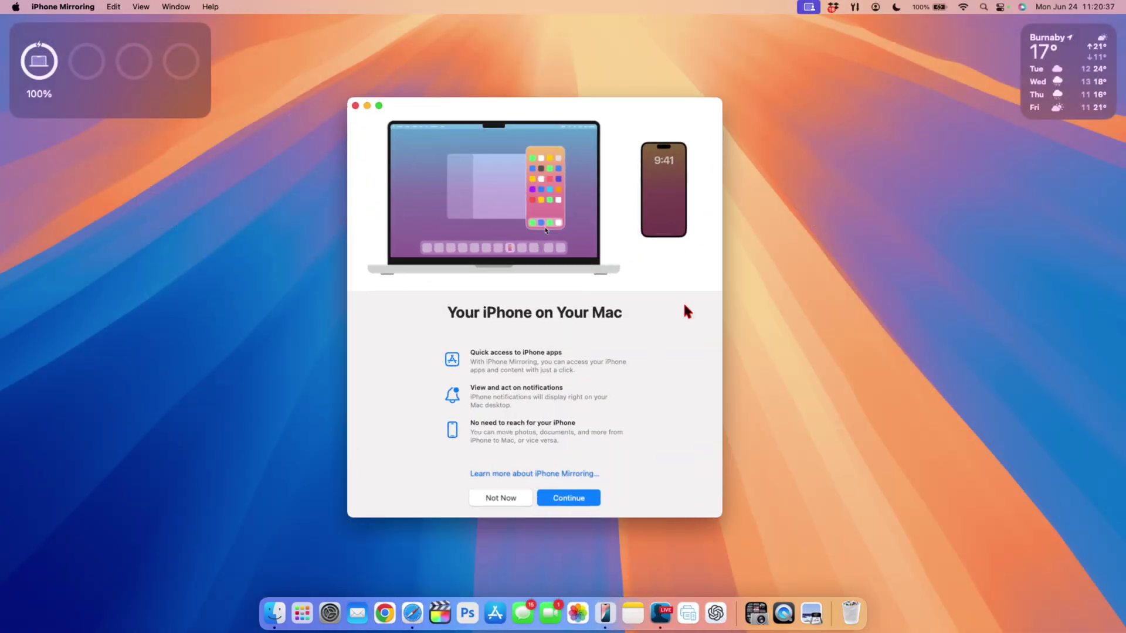
drag(662, 97, 669, 114)
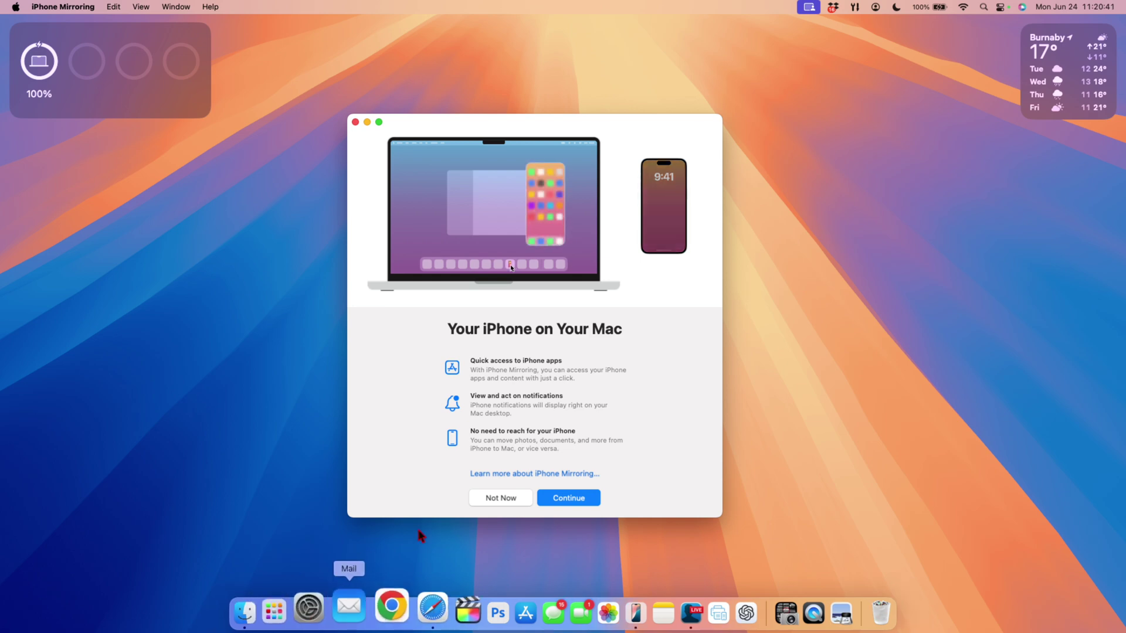
drag(421, 519, 434, 564)
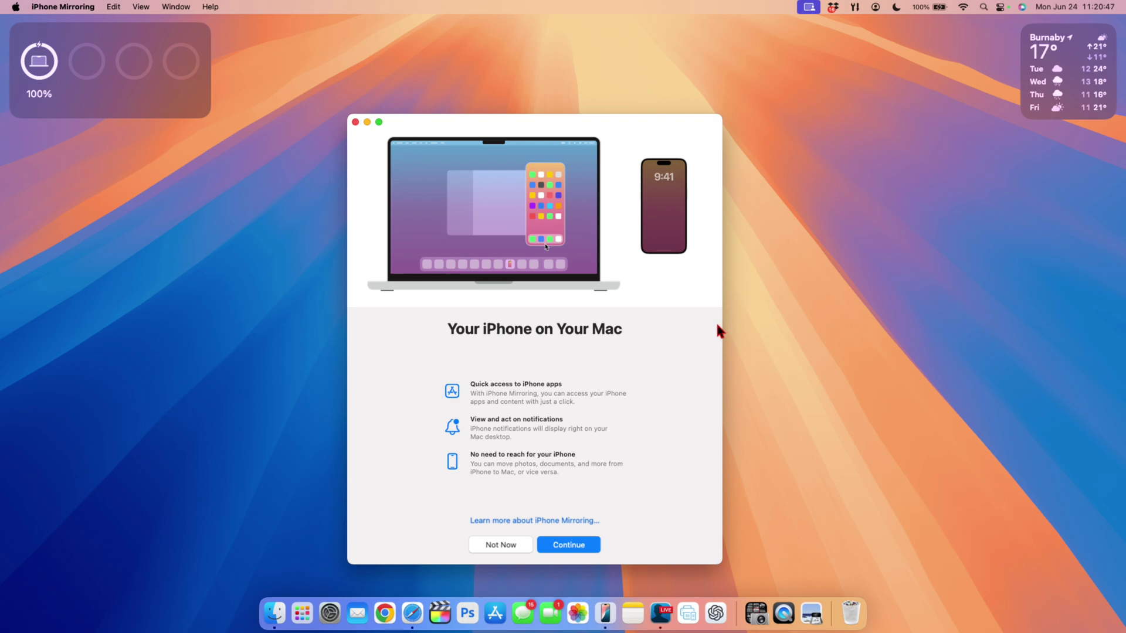
drag(630, 141, 632, 114)
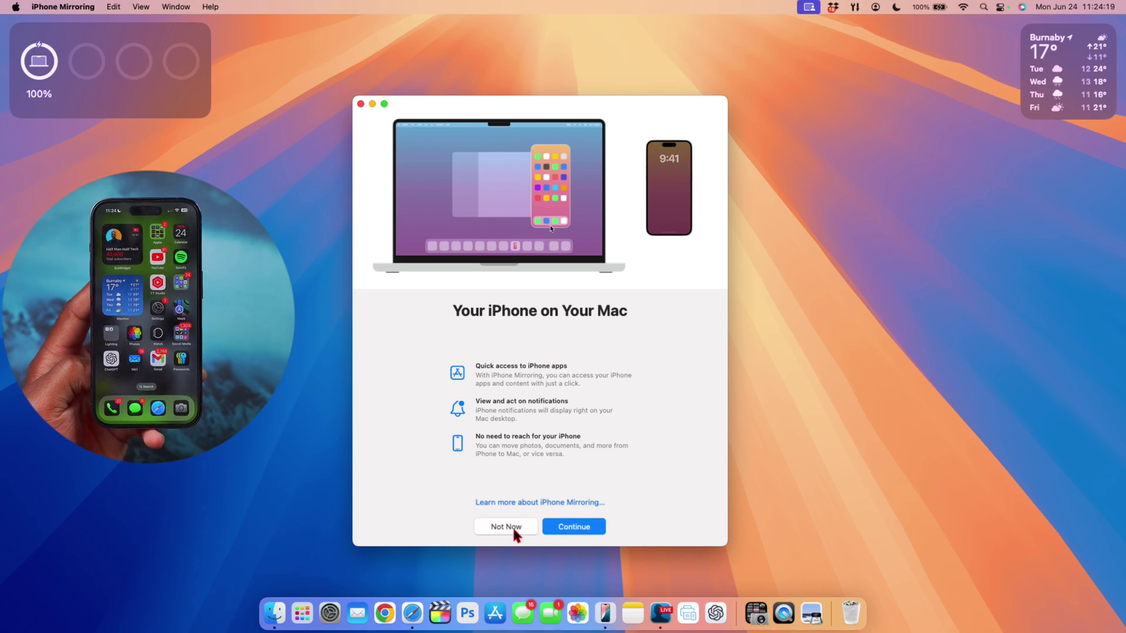
click(527, 502)
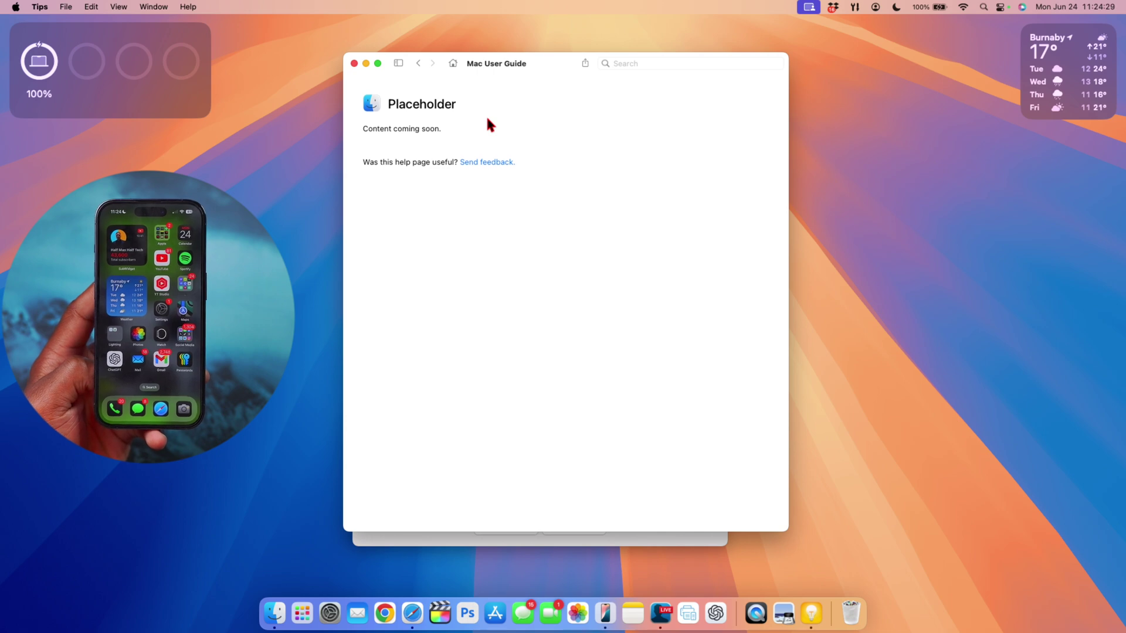
click(354, 64)
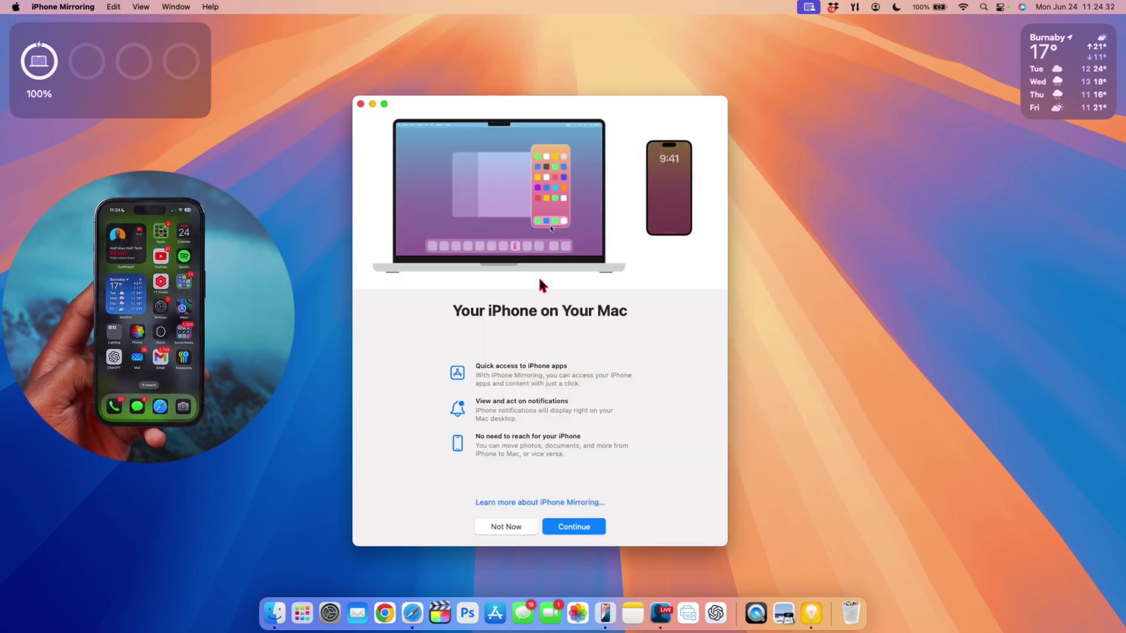
Step: Finish mirroring setup, restore the locked window from the Dock, and start entering the Mac login password
click(568, 530)
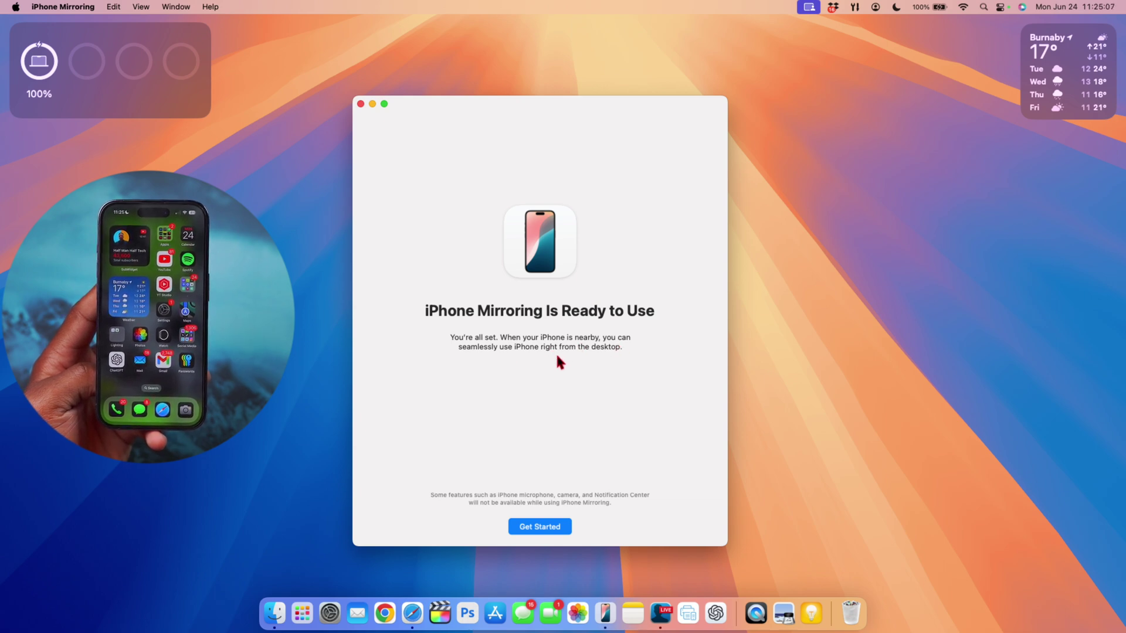
click(550, 530)
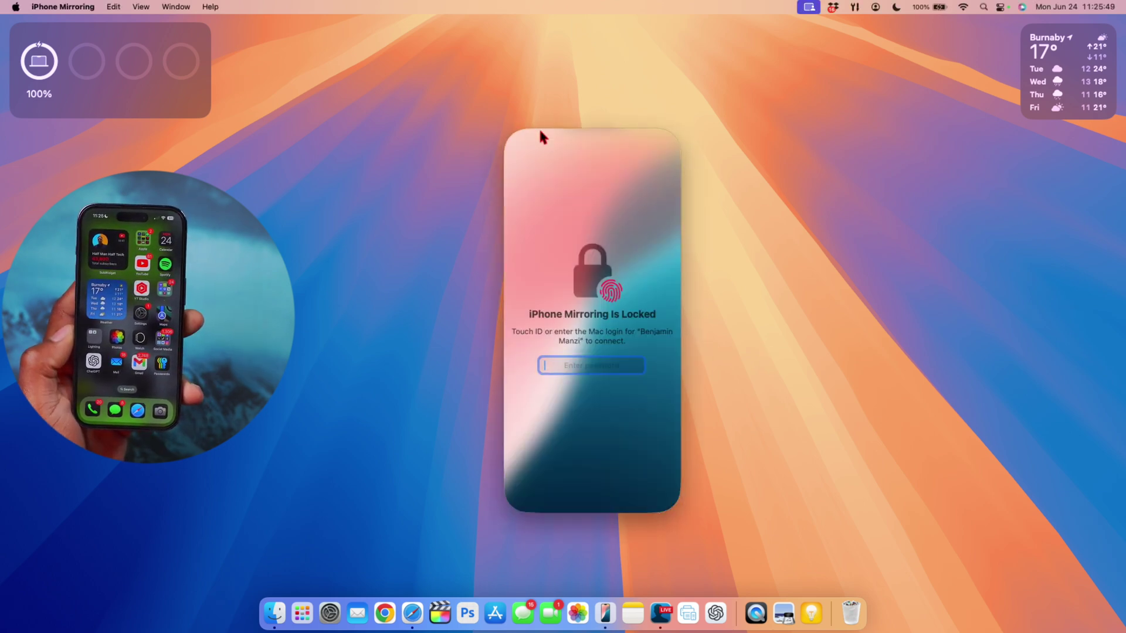
click(521, 118)
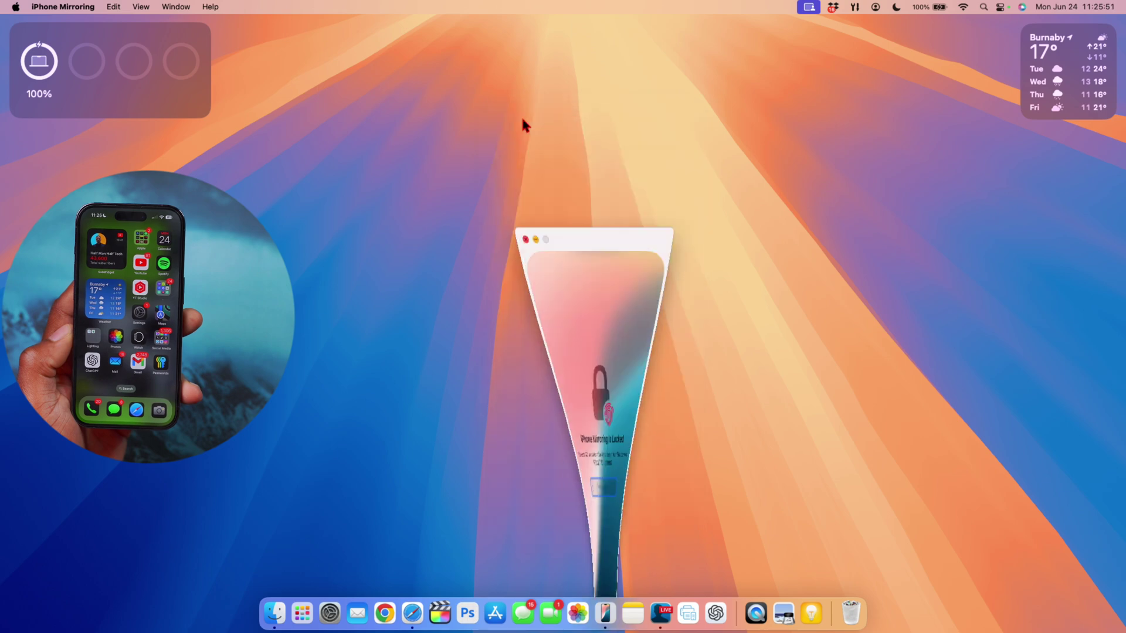
click(605, 621)
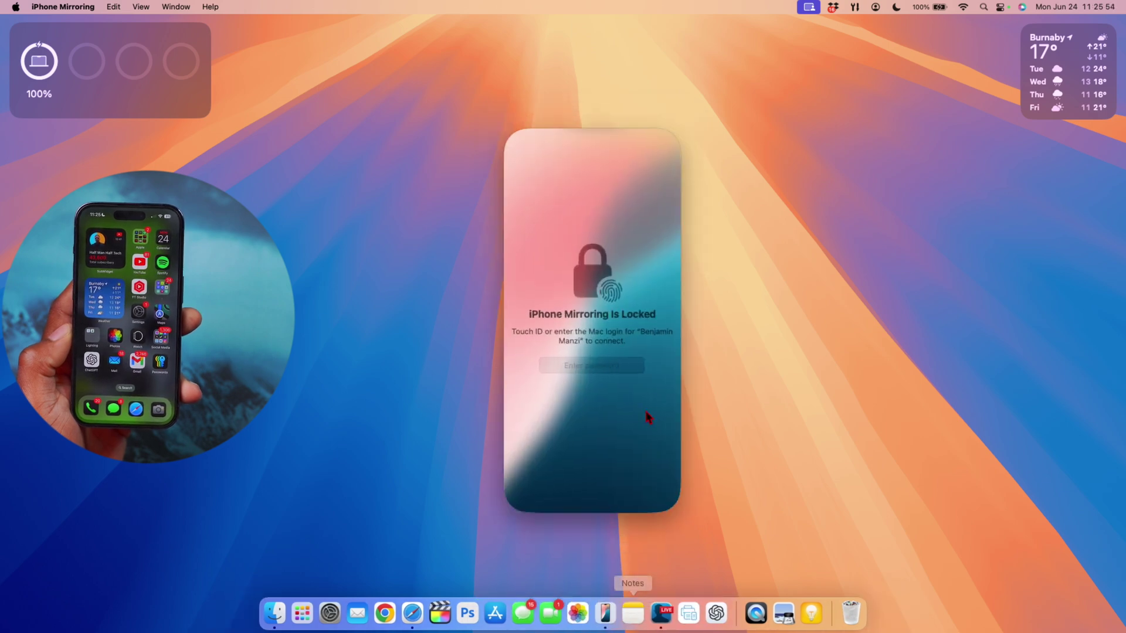
click(572, 368)
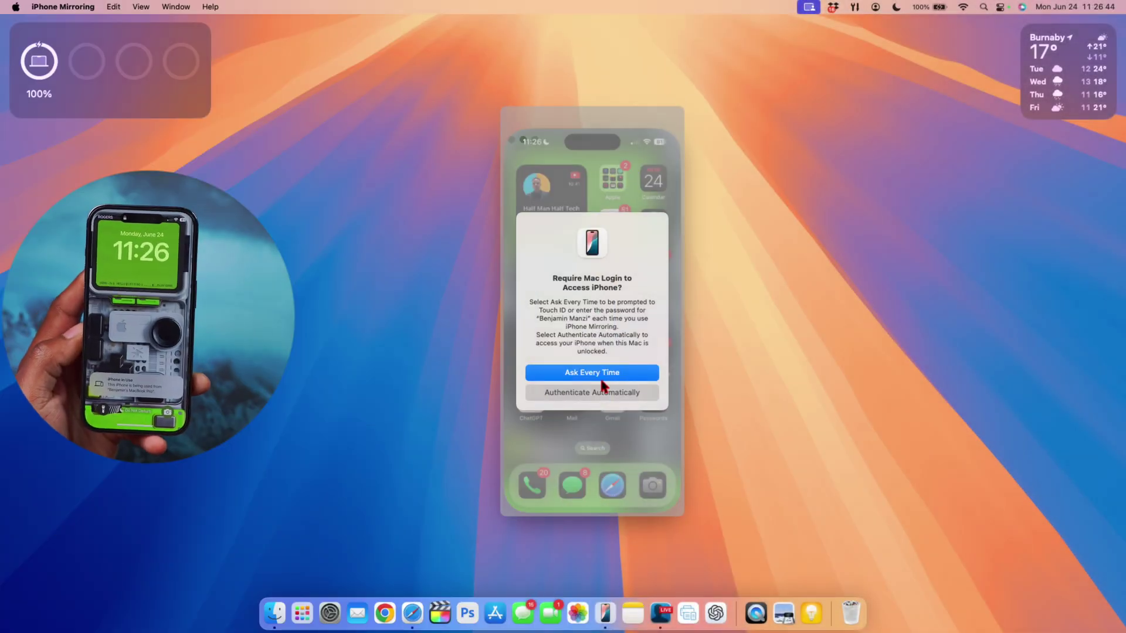
click(601, 378)
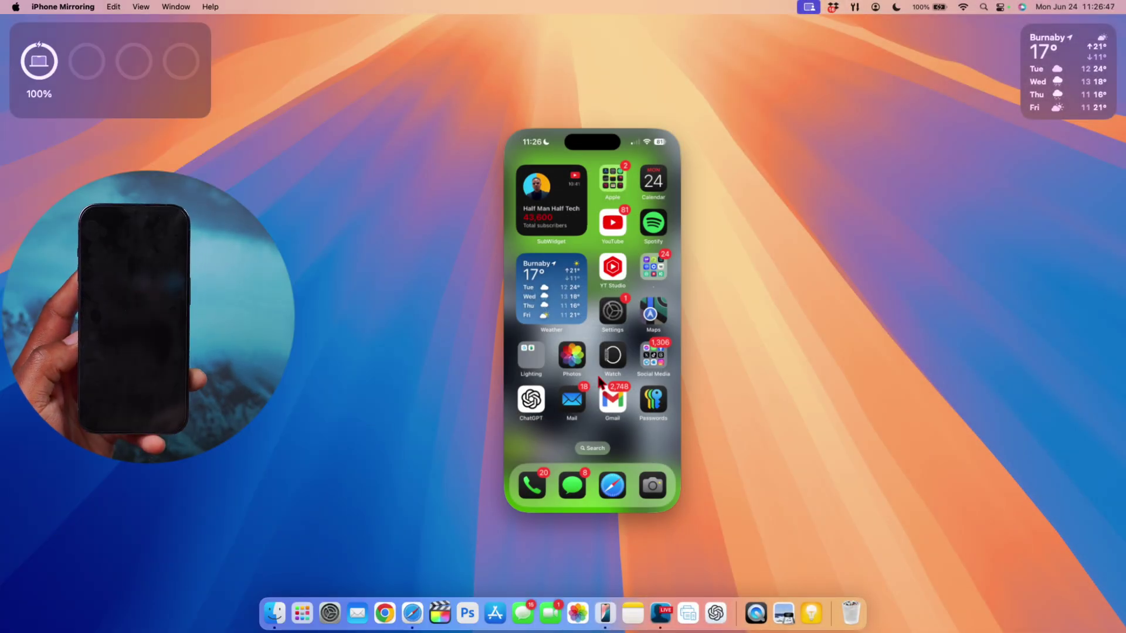
scroll(600, 382, right, 5)
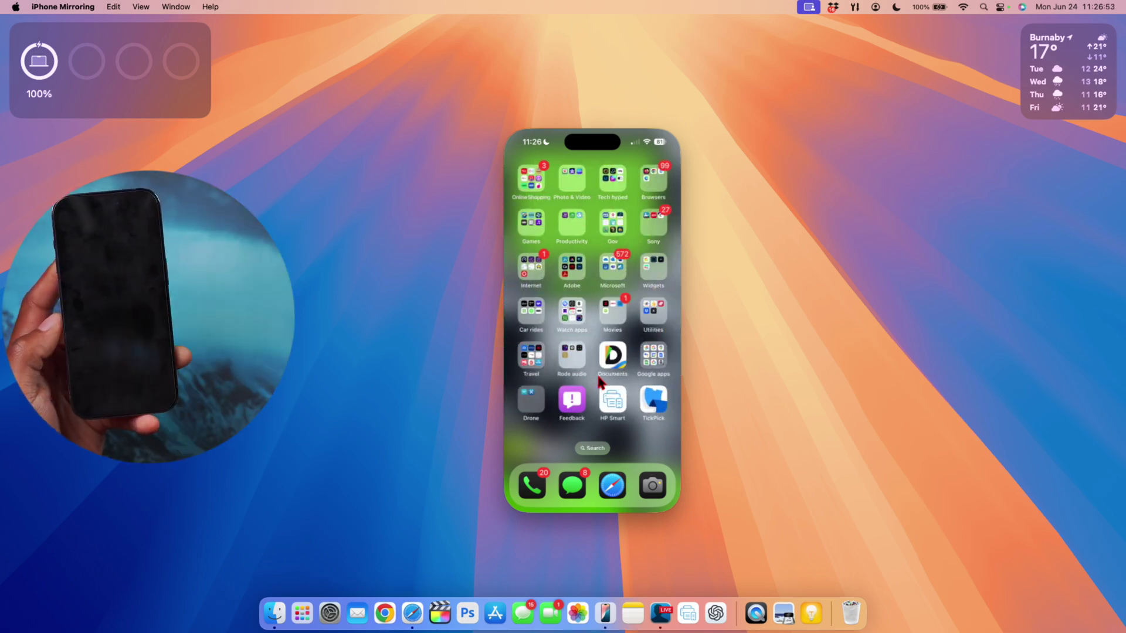
scroll(597, 326, left, 10)
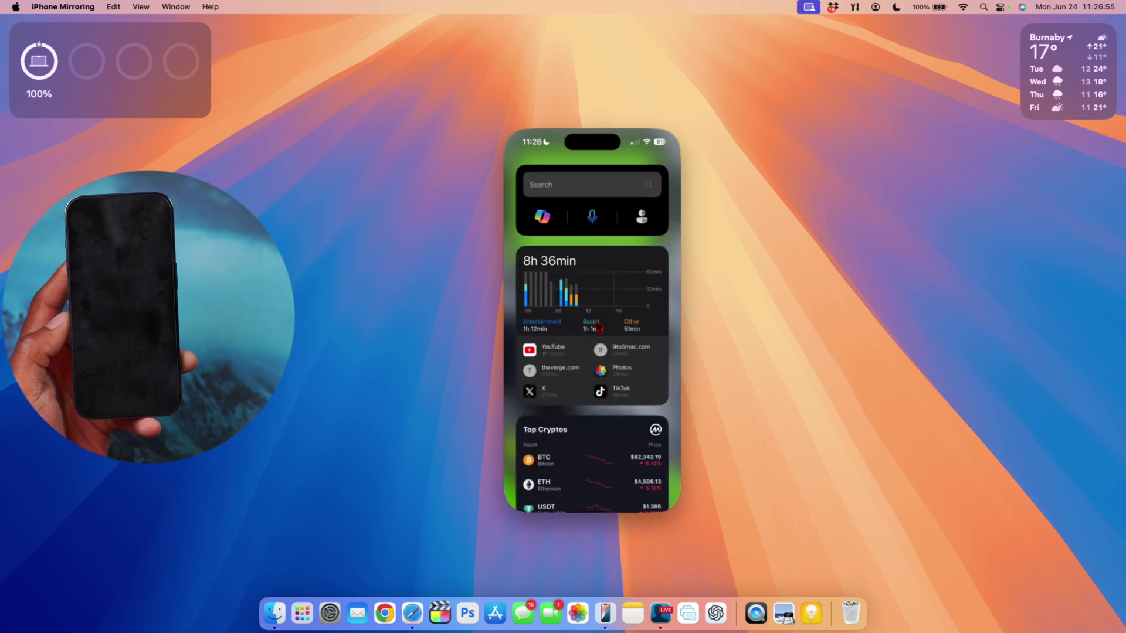
scroll(597, 326, right, 5)
scroll(586, 322, left, 5)
scroll(580, 320, right, 5)
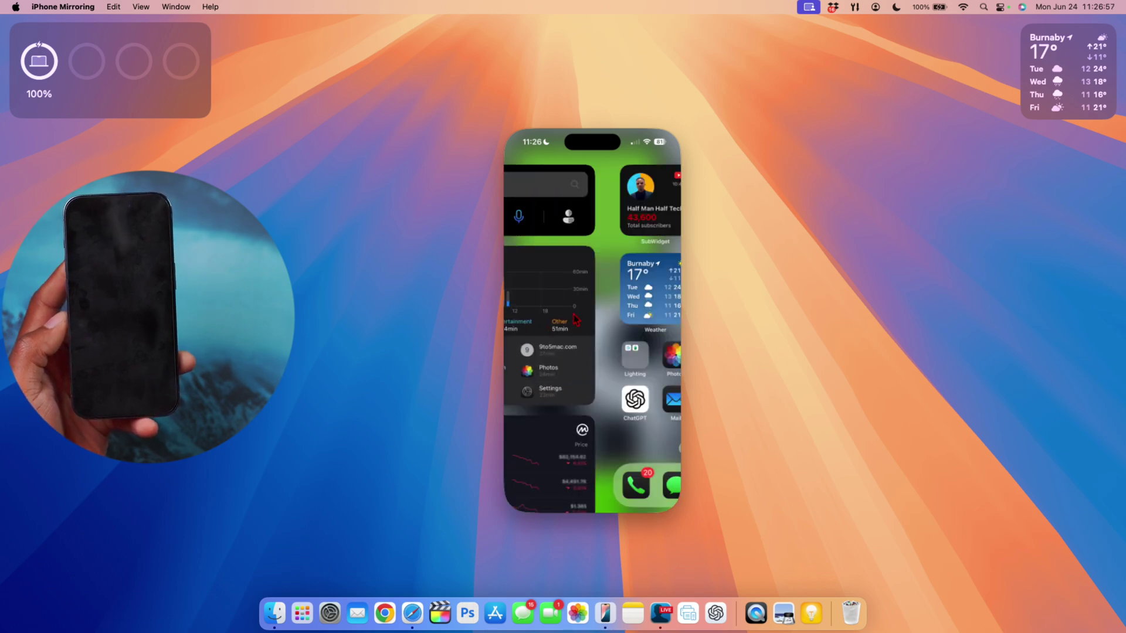
scroll(563, 296, down, 2)
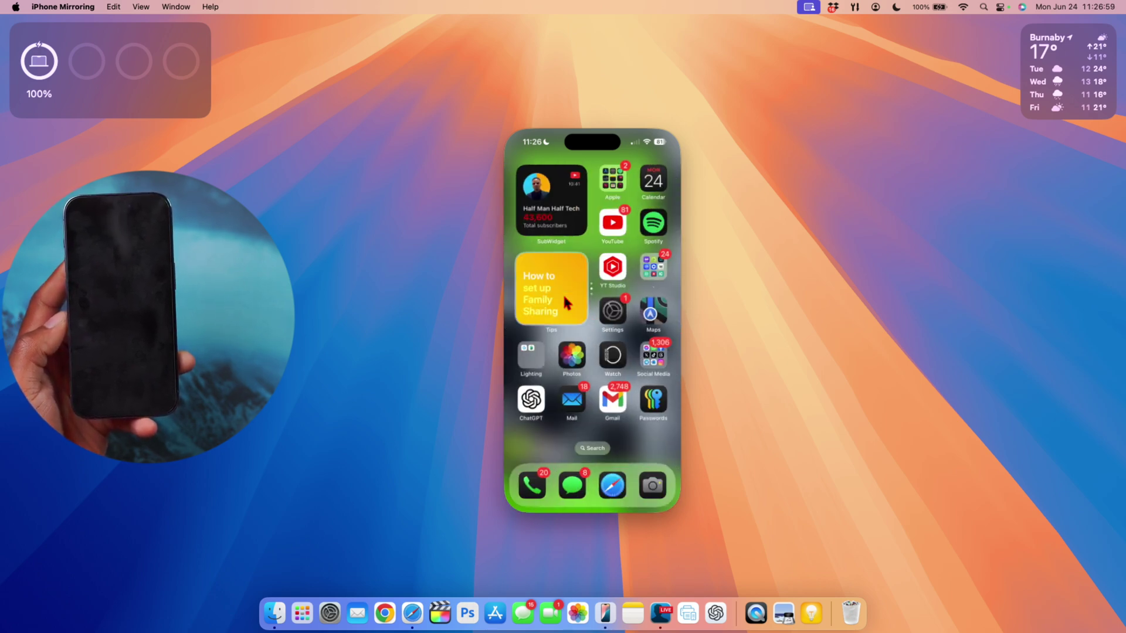
scroll(564, 299, up, 2)
scroll(566, 302, down, 3)
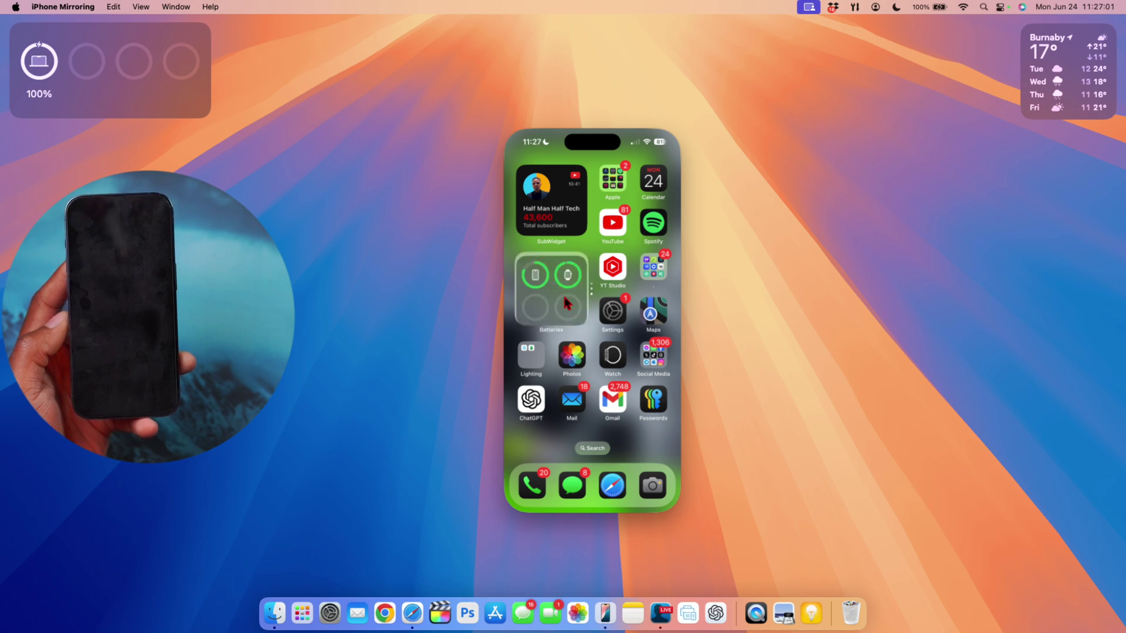
scroll(566, 302, up, 1)
scroll(566, 302, down, 1)
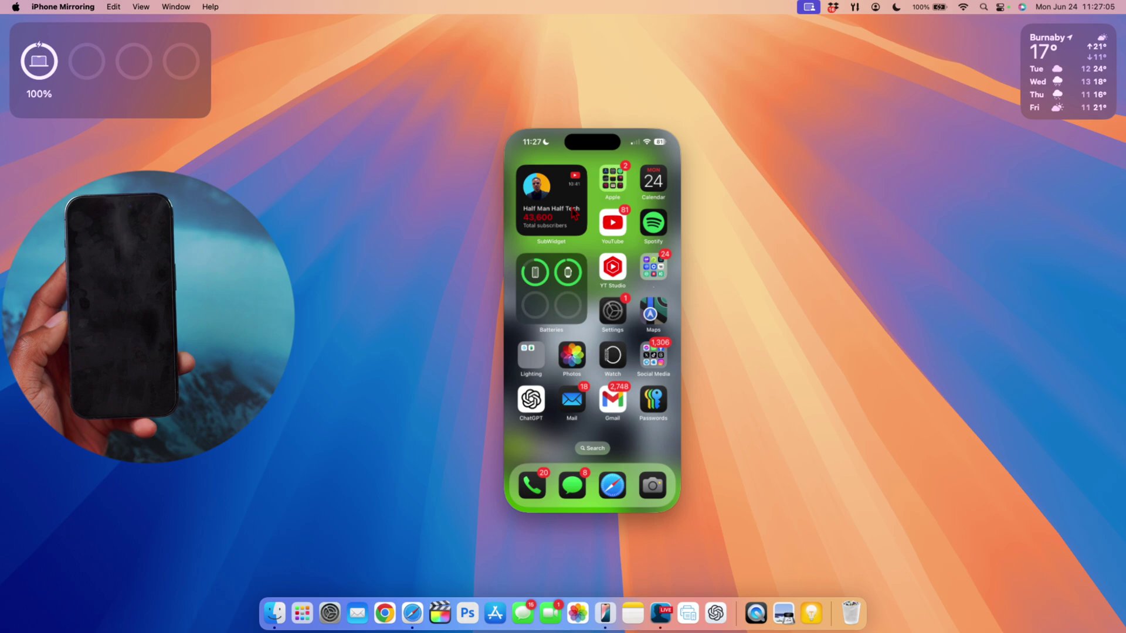
scroll(622, 293, right, 5)
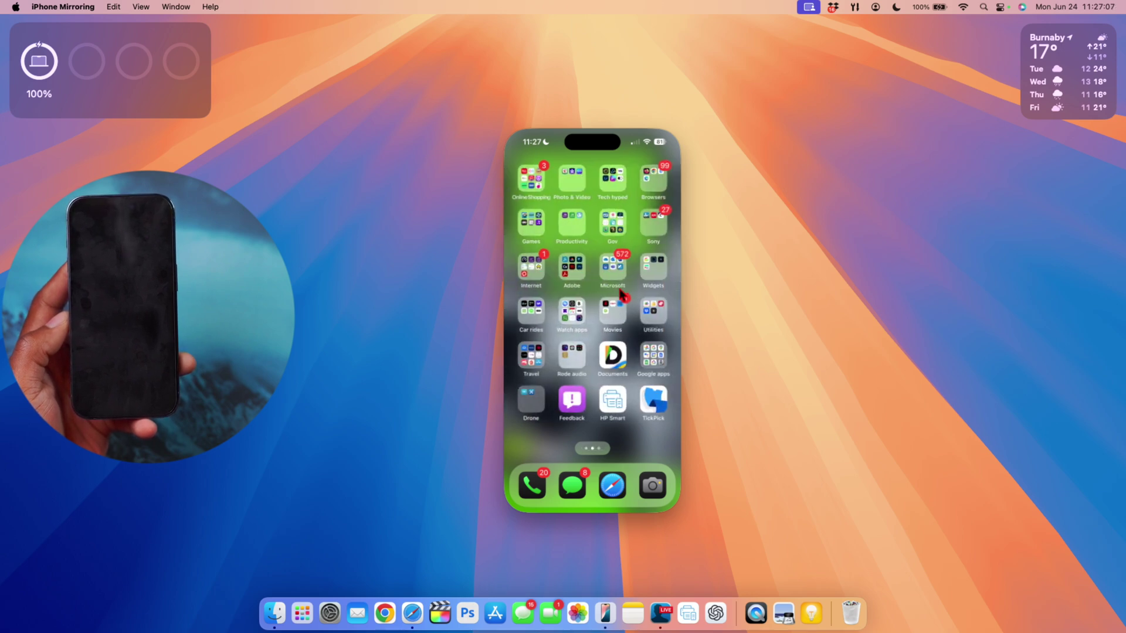
scroll(622, 293, left, 2)
scroll(622, 294, left, 2)
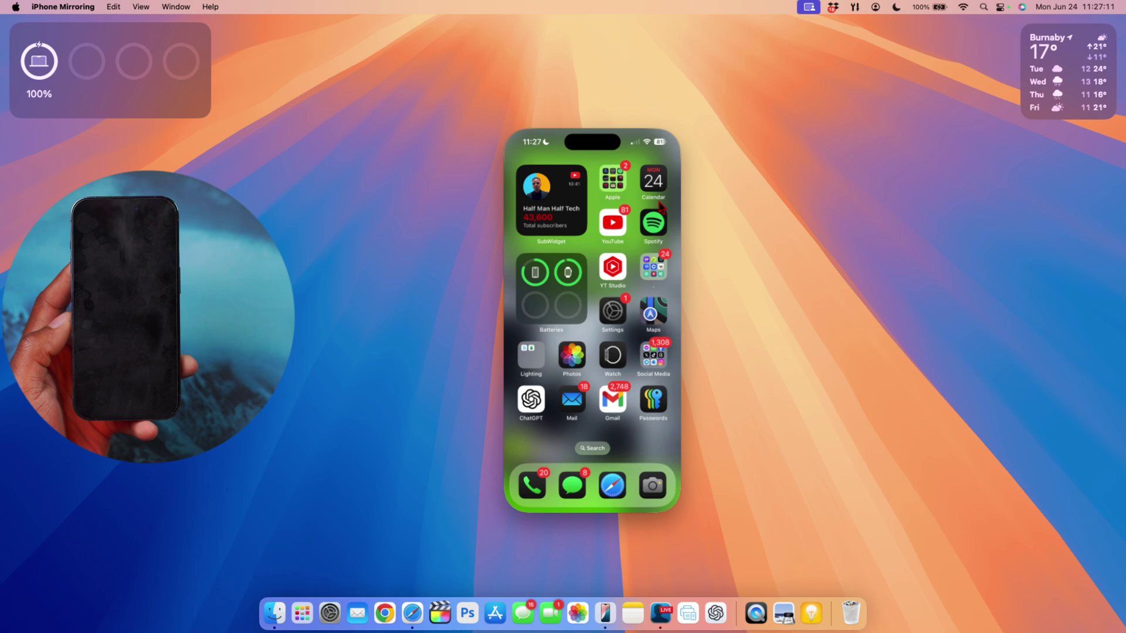
mouse_move(660, 126)
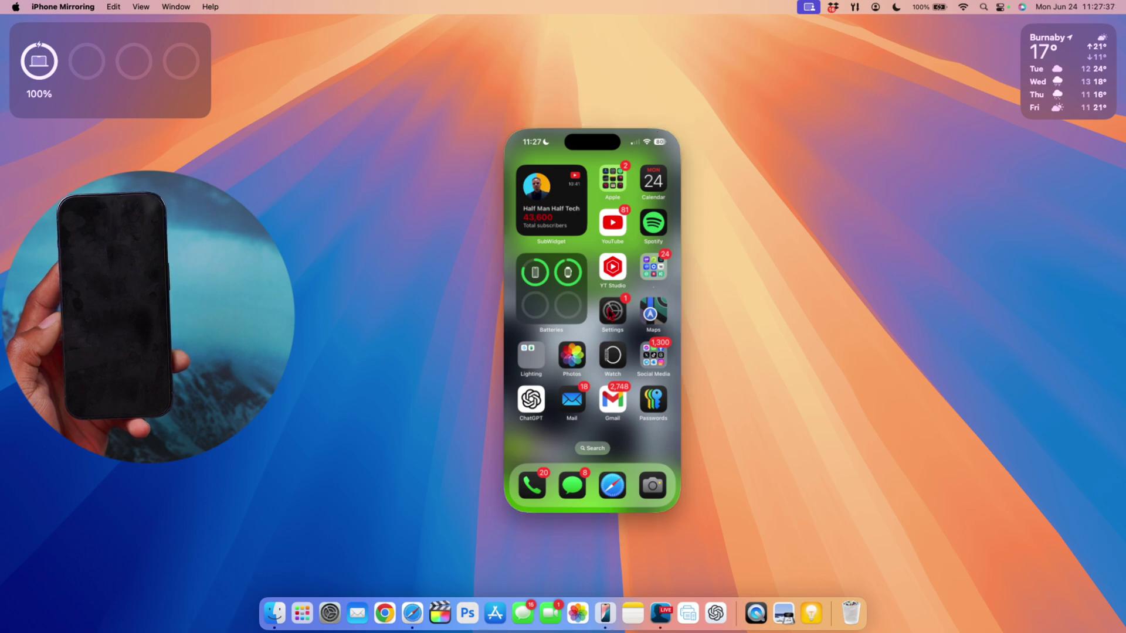
Step: Confirm in Settings > General > Software Update that iOS 18.0 is up to date
click(611, 312)
click(515, 164)
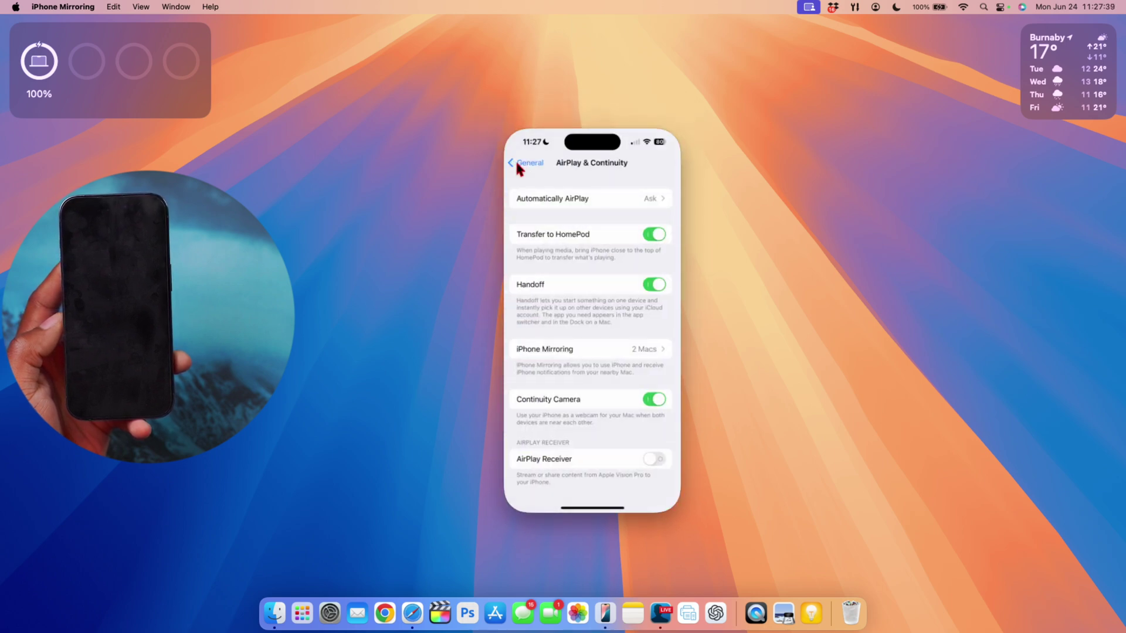
click(516, 164)
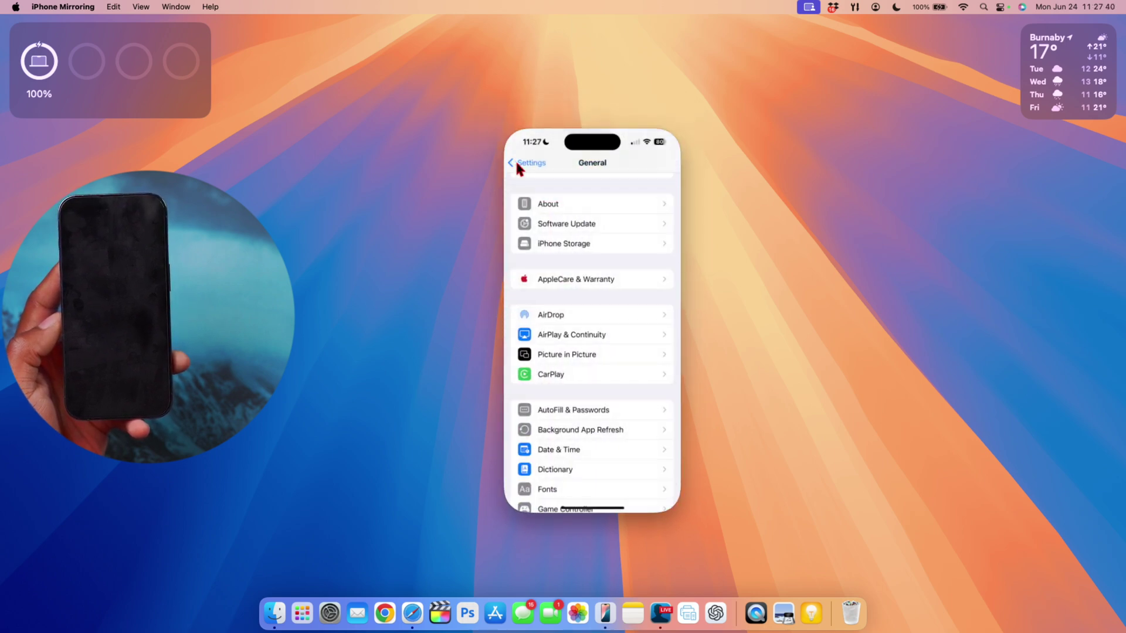
click(582, 223)
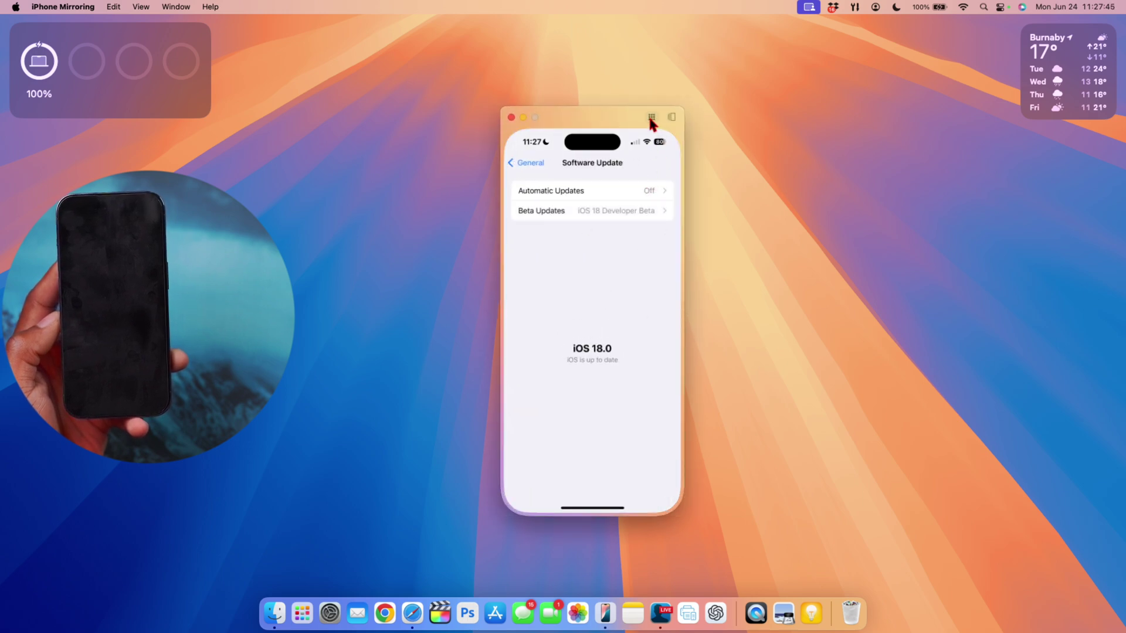
Step: Return the iPhone to the Home Screen and open the Watch app from the App Switcher
click(651, 117)
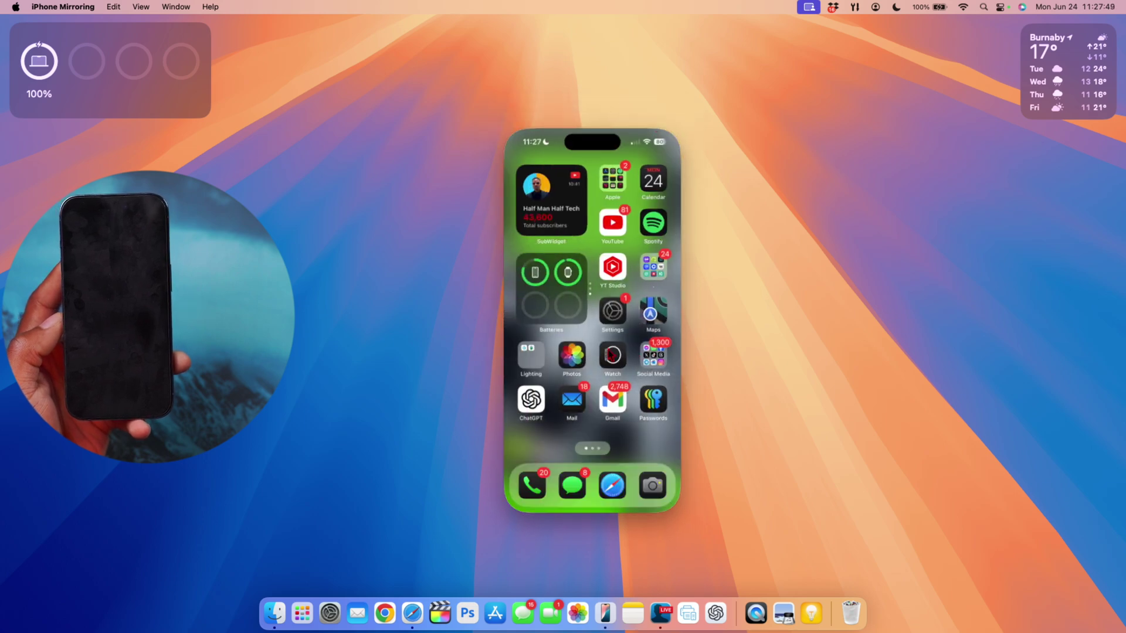
click(671, 117)
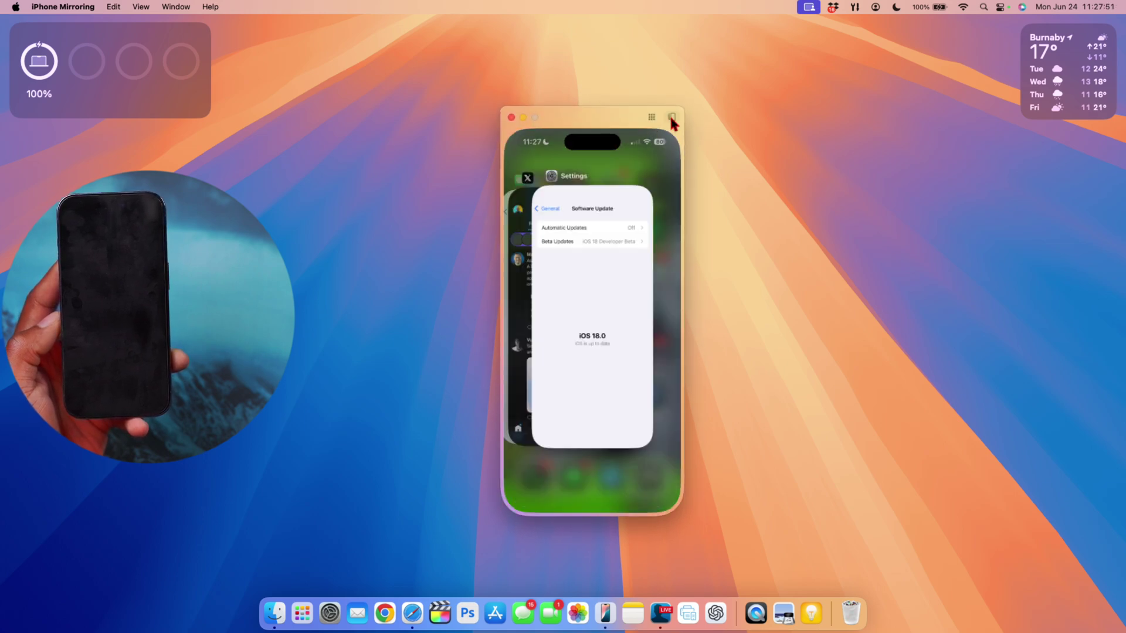
click(670, 118)
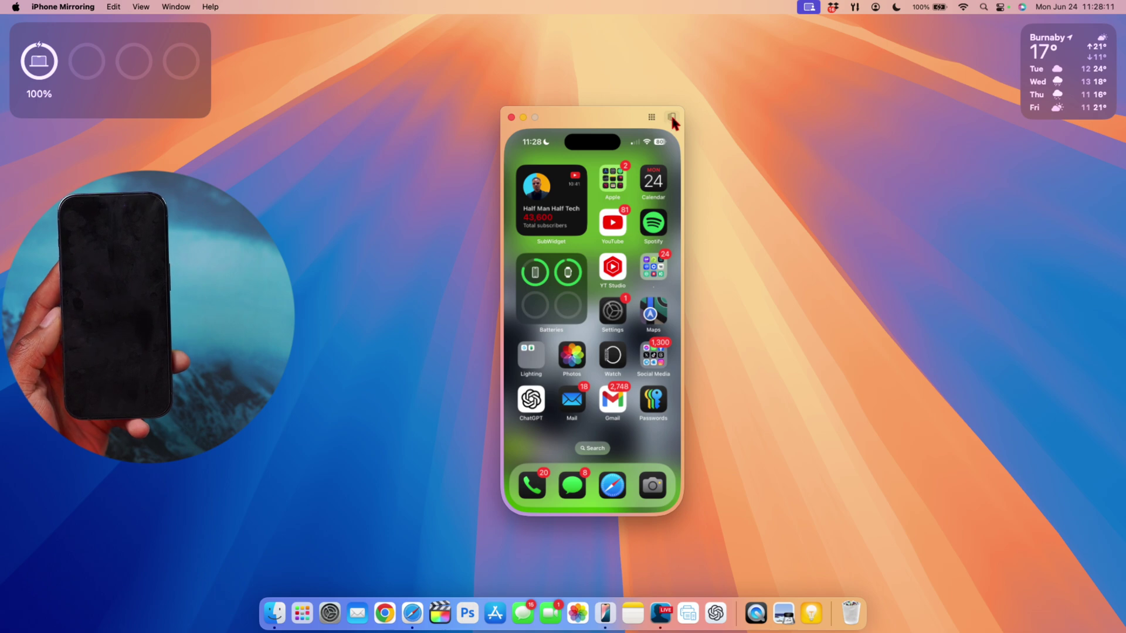
click(671, 117)
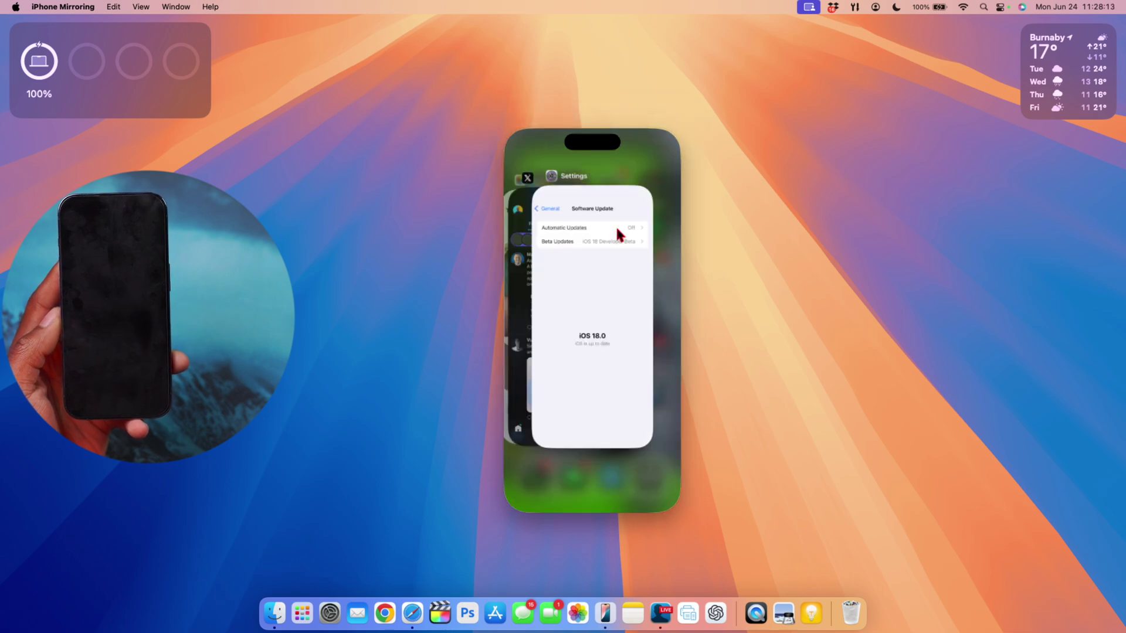
scroll(574, 298, left, 5)
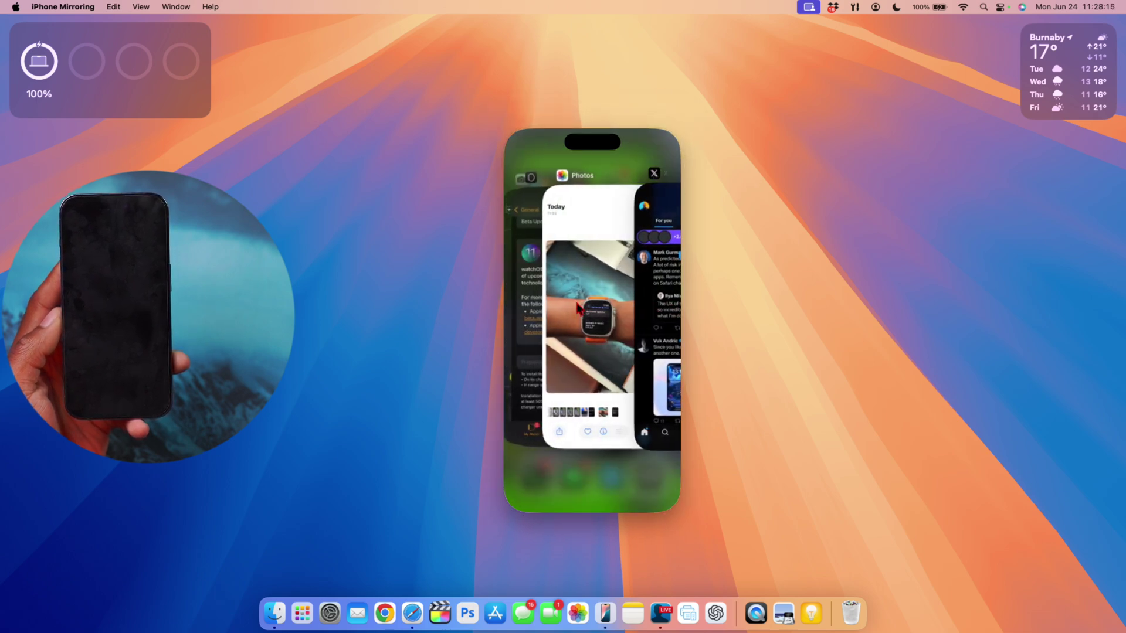
scroll(578, 306, left, 3)
click(579, 306)
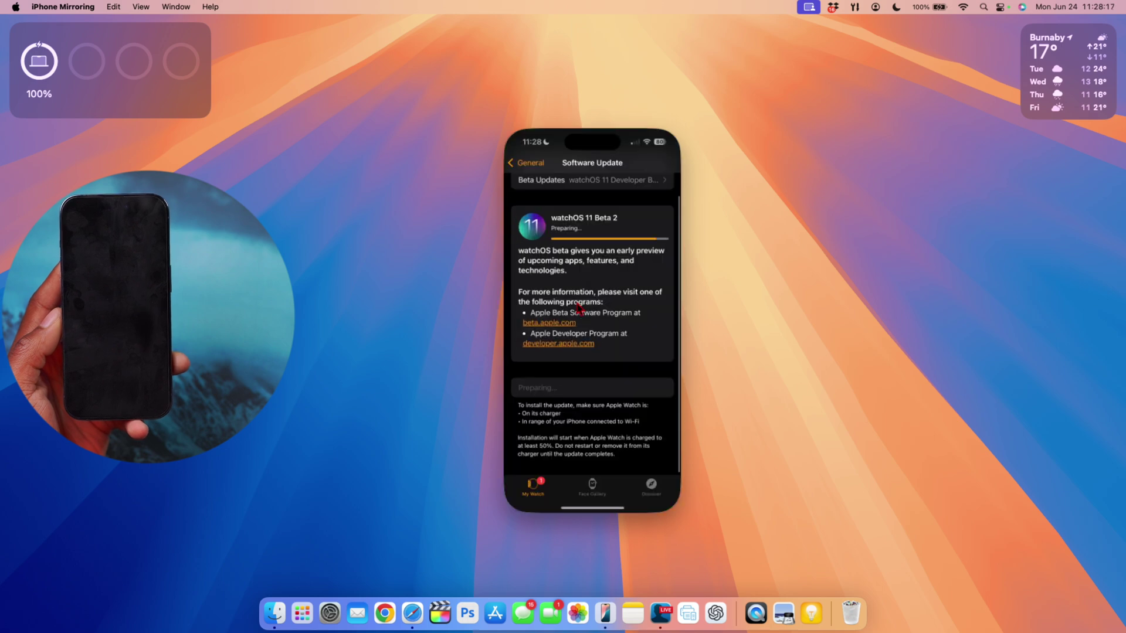
Step: Leave Watch through the App Switcher, go home and reopen the iPhone's Settings app
scroll(579, 306, down, 2)
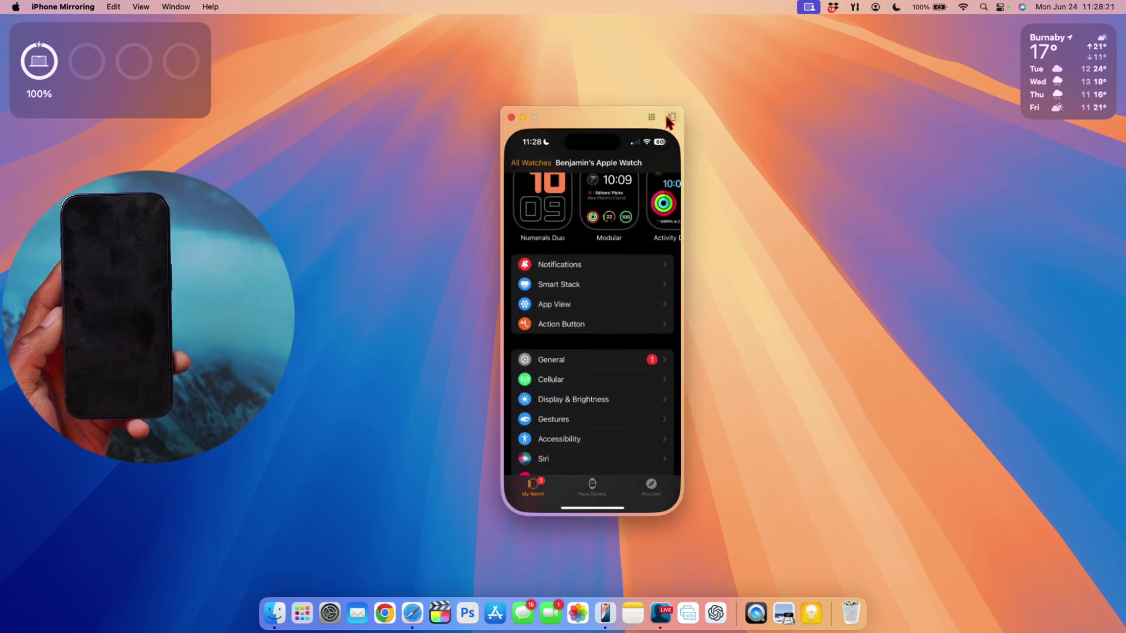
click(669, 120)
scroll(612, 263, right, 2)
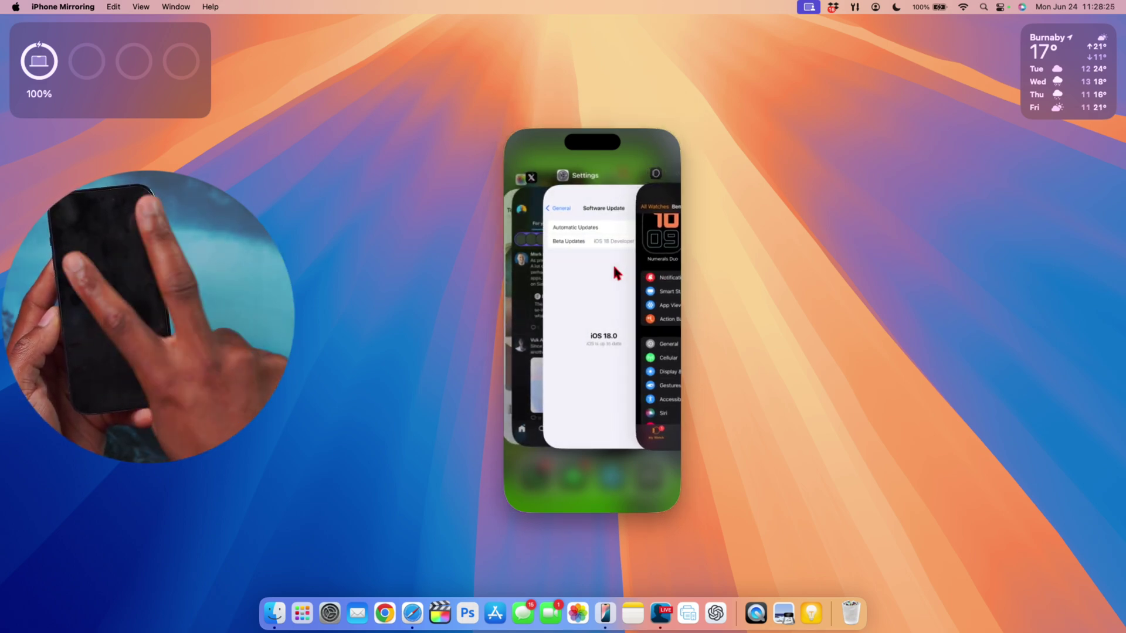
scroll(601, 296, left, 2)
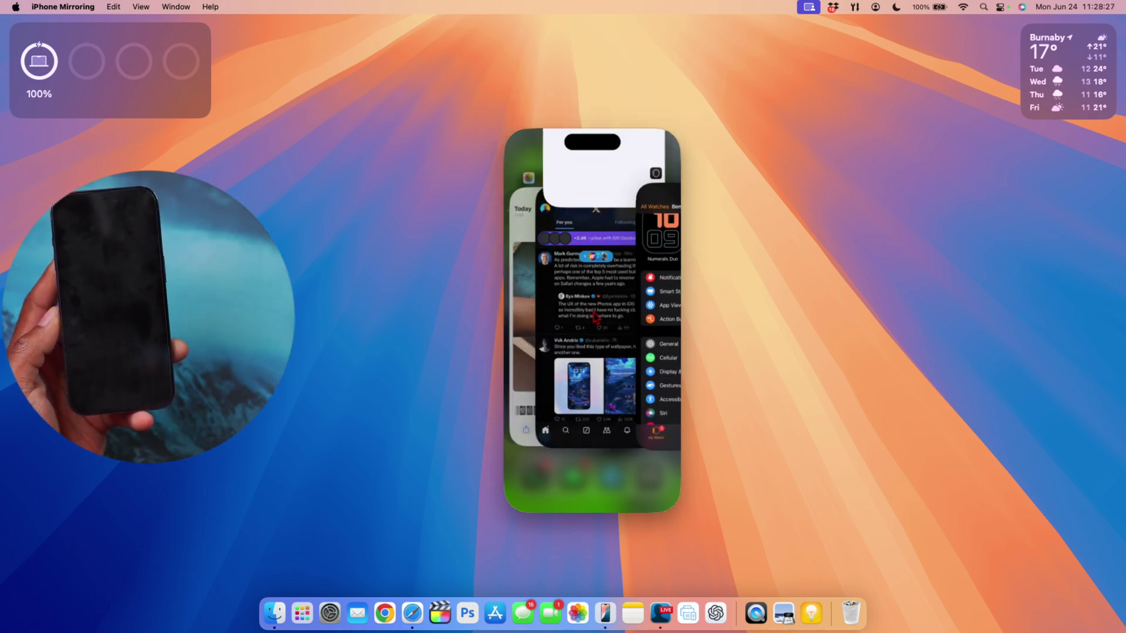
click(649, 145)
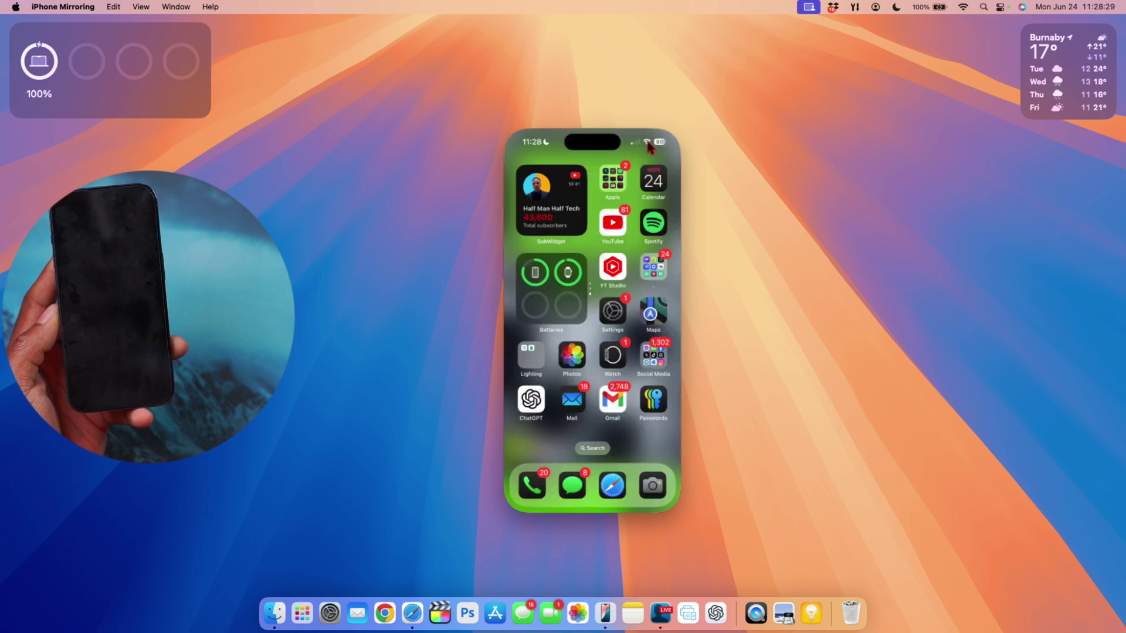
click(612, 314)
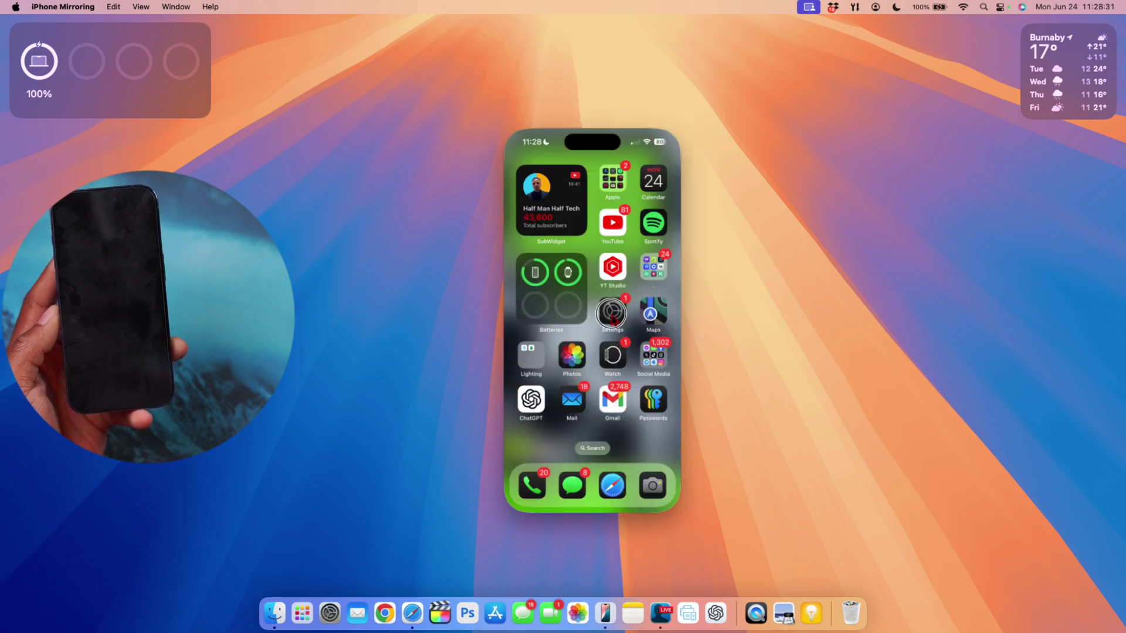
scroll(611, 319, down, 5)
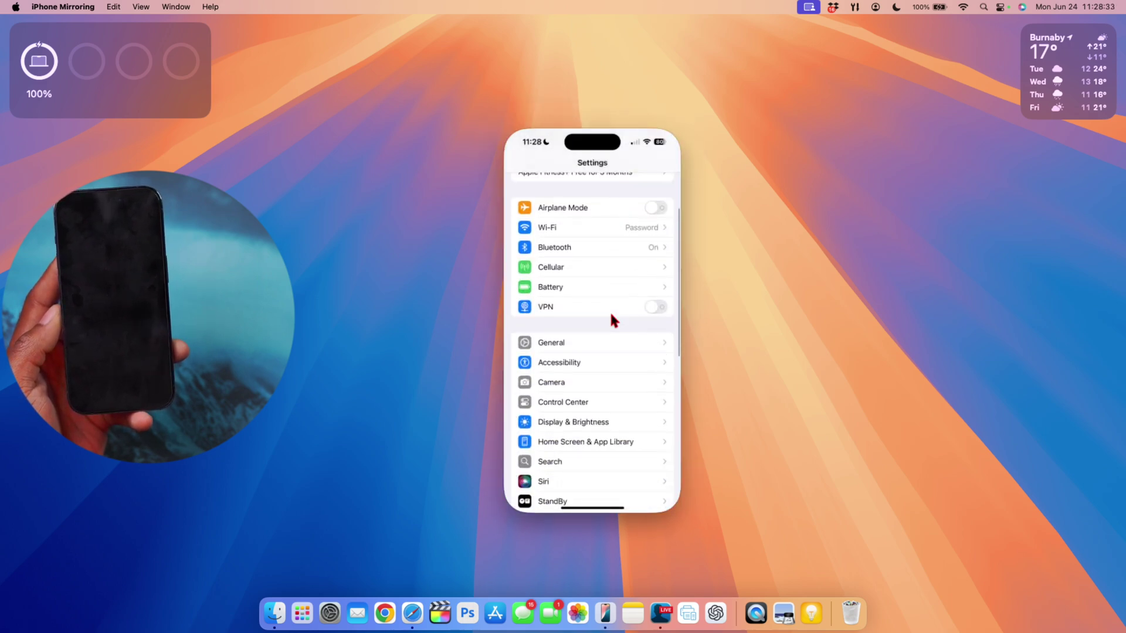
scroll(611, 317, up, 5)
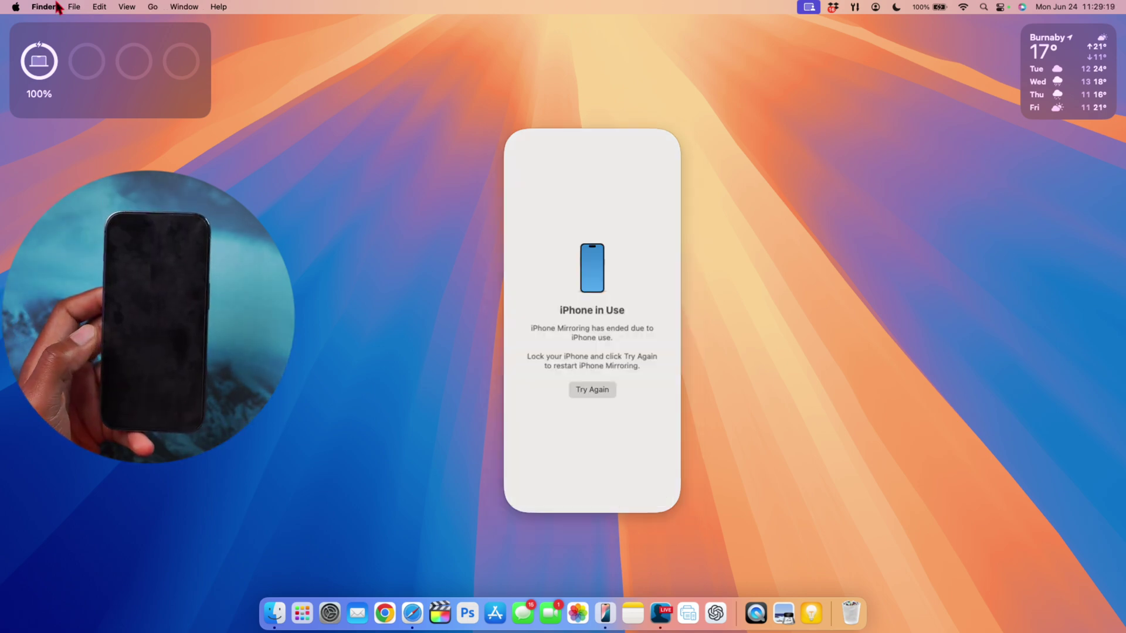
click(551, 165)
click(69, 7)
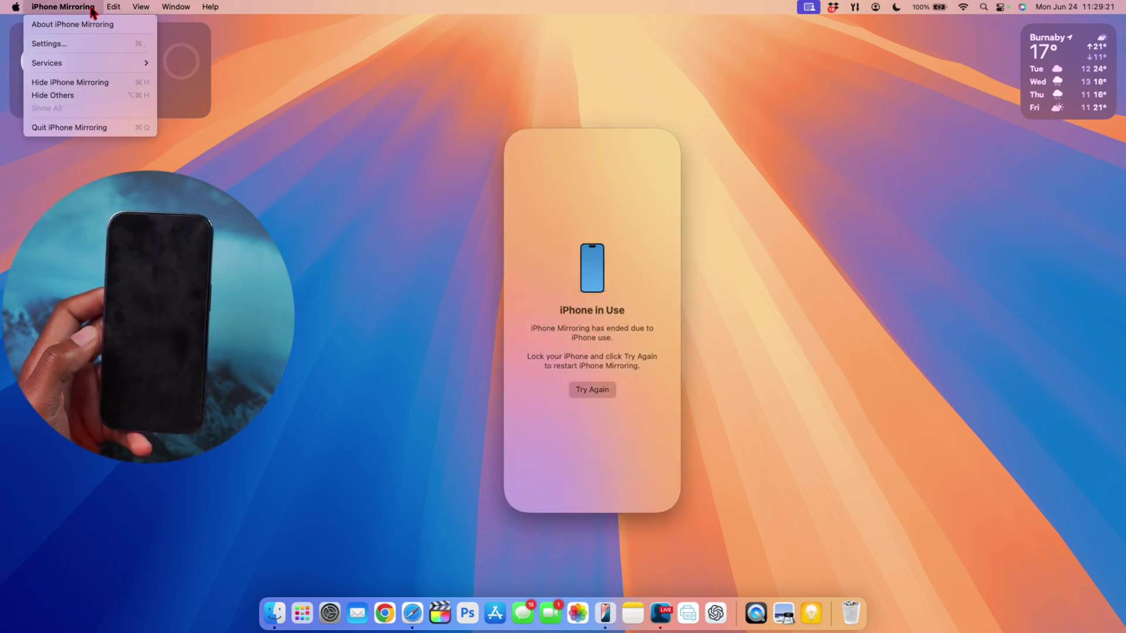
click(91, 27)
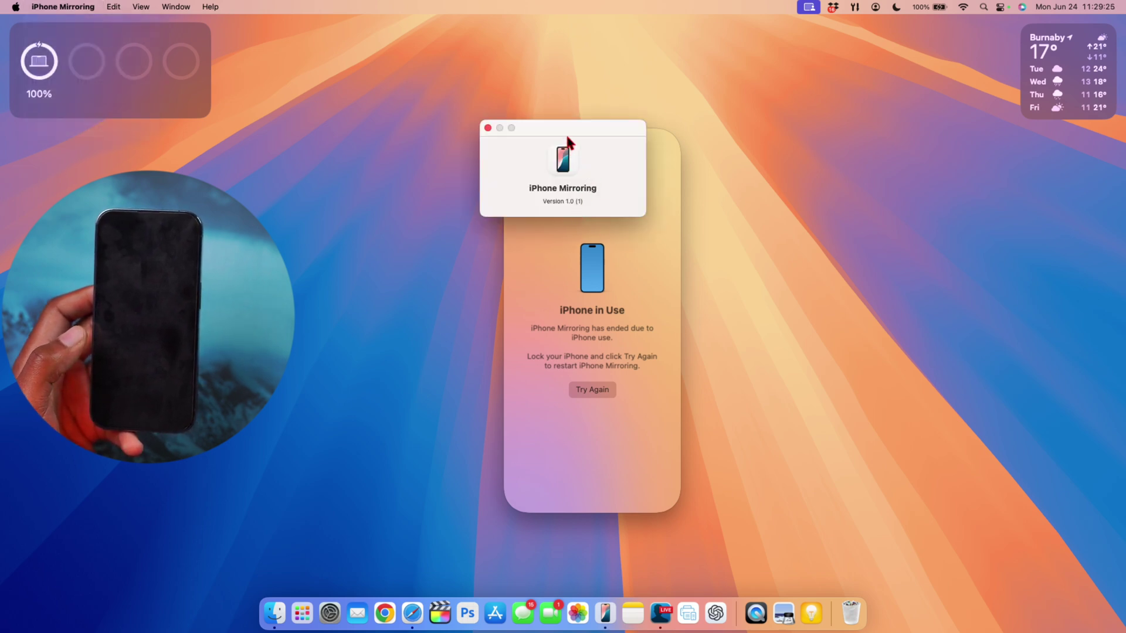
drag(567, 141, 414, 170)
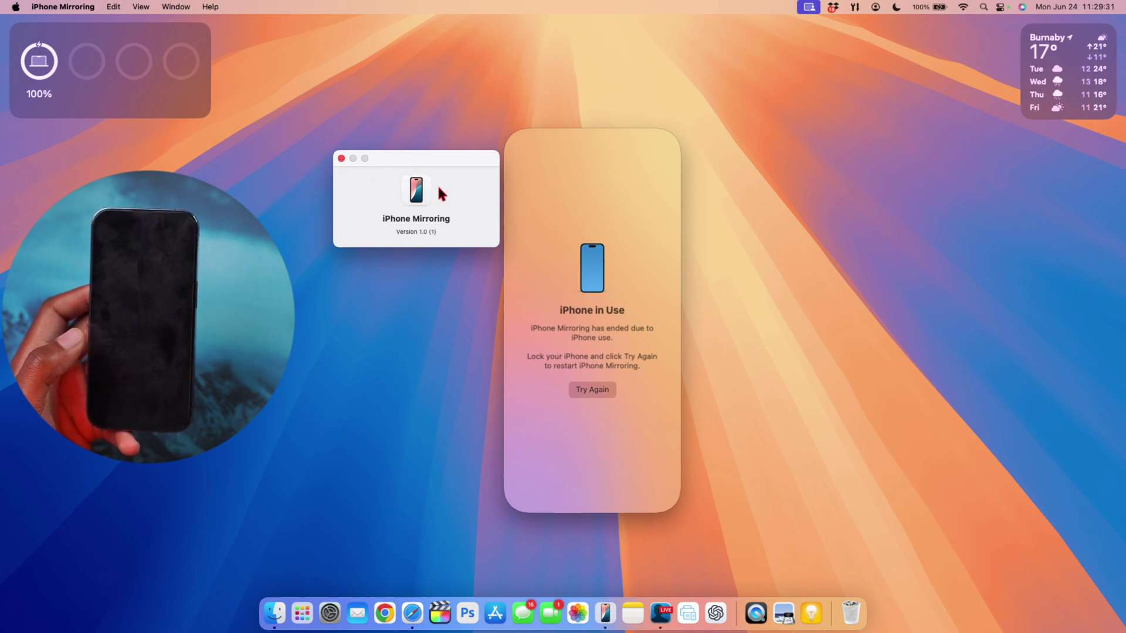
click(341, 159)
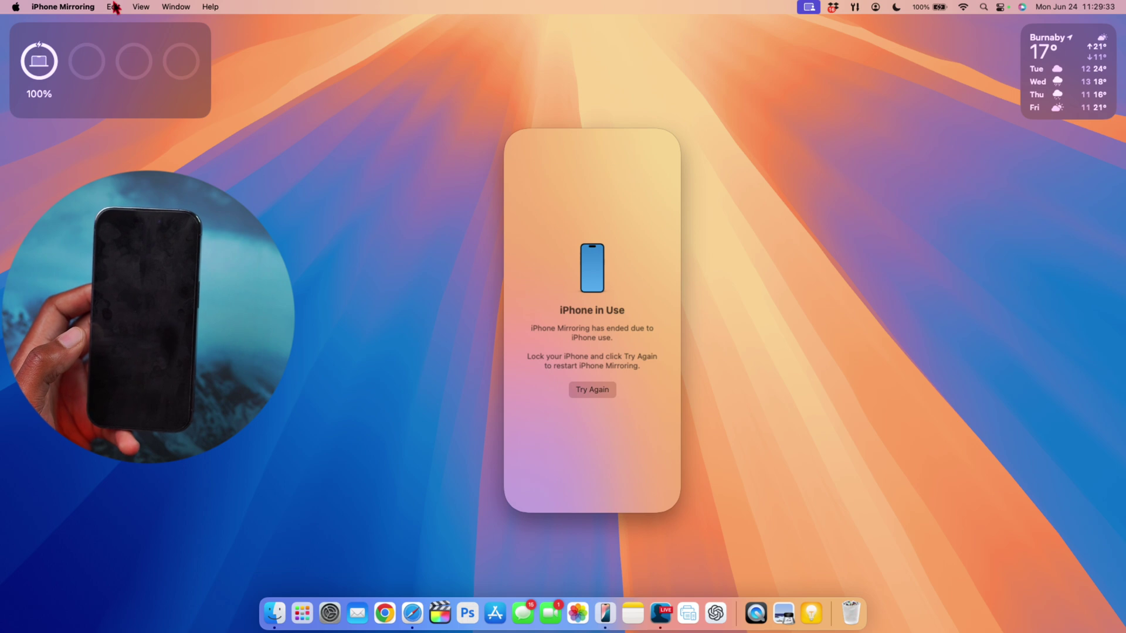
Step: Open iPhone Mirroring Settings from the app menu and move its window aside
click(88, 7)
click(79, 44)
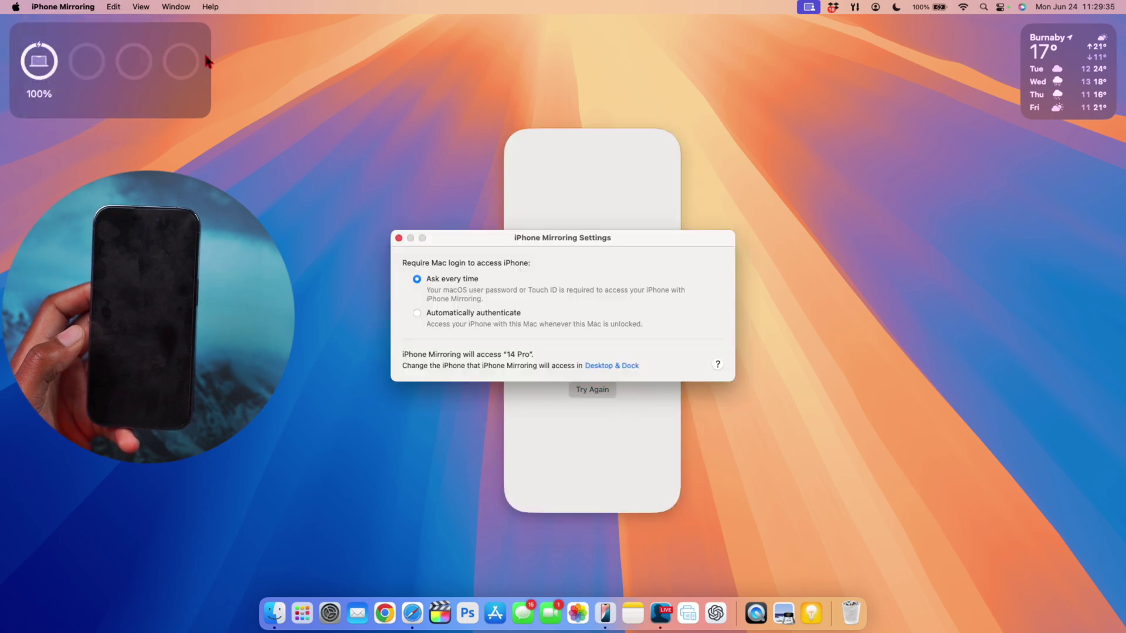
drag(499, 245, 802, 181)
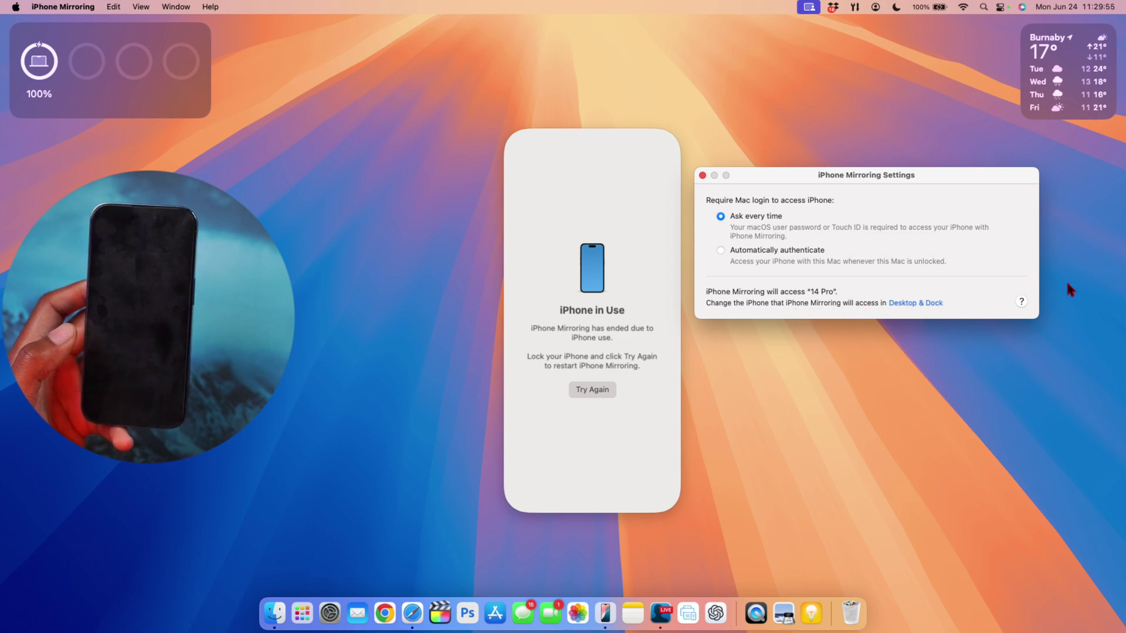
Step: Browse the Tips help window, then close it and the Settings window
click(1020, 303)
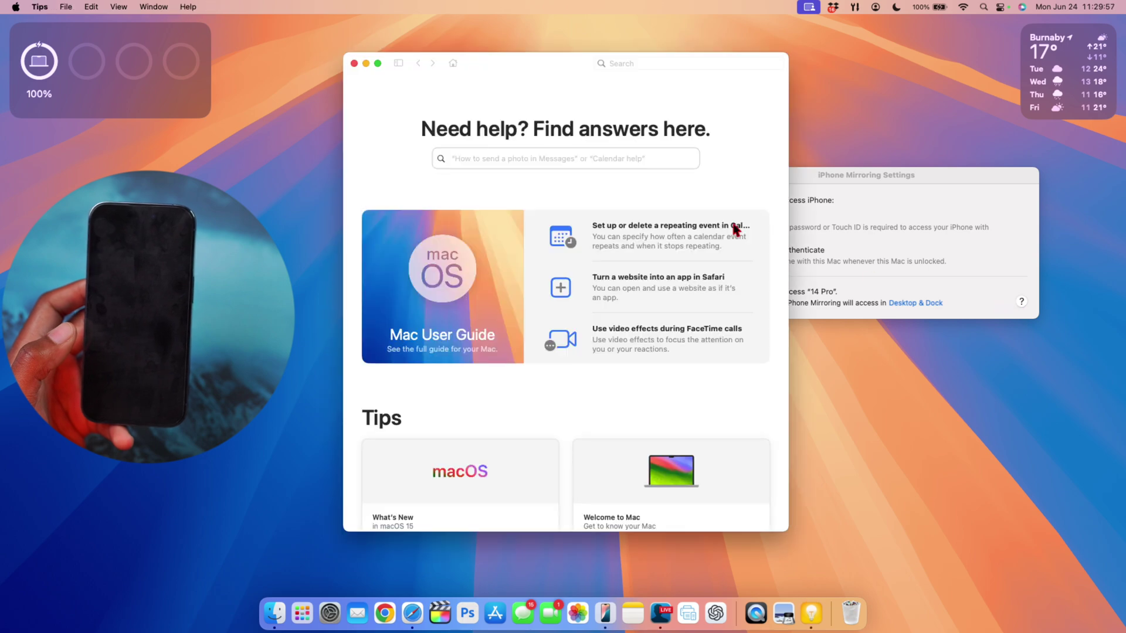
scroll(497, 253, down, 15)
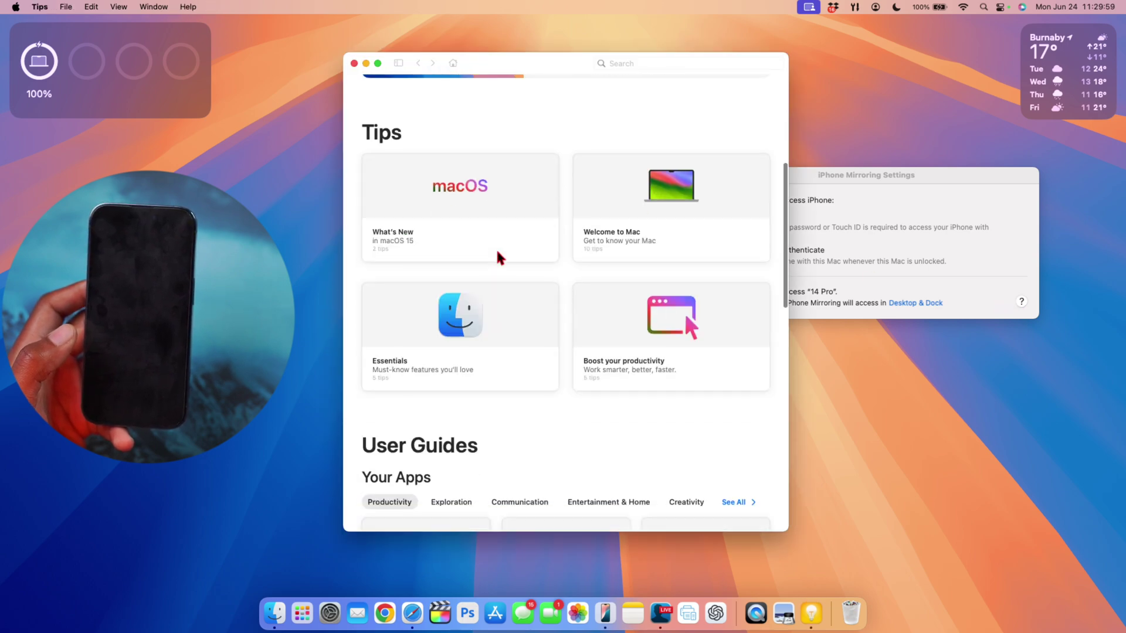
scroll(497, 258, up, 15)
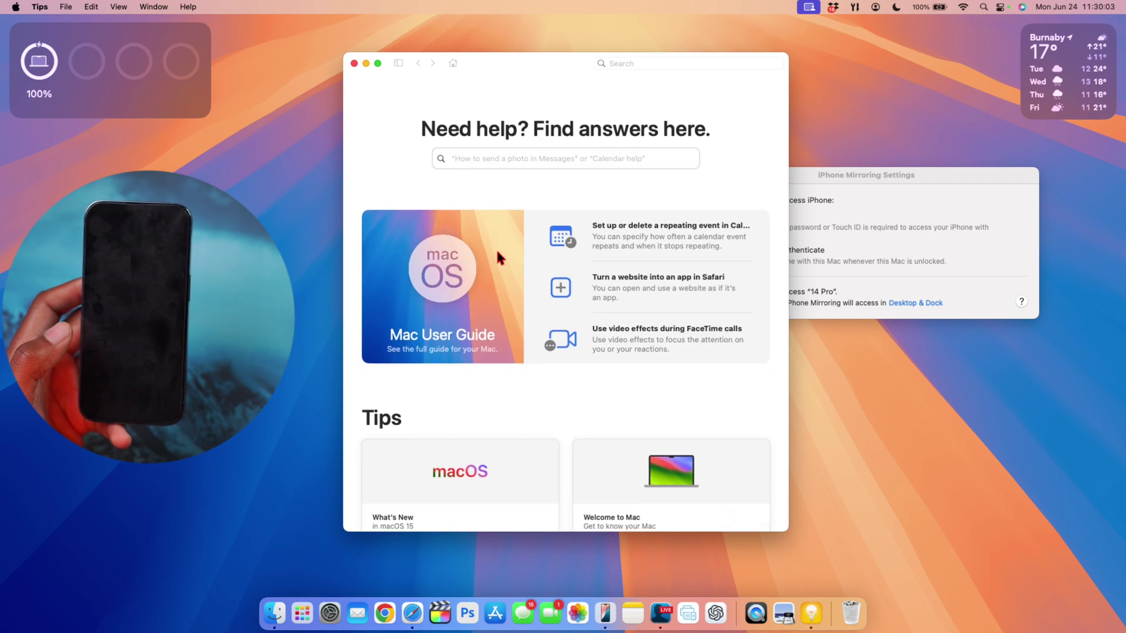
click(354, 63)
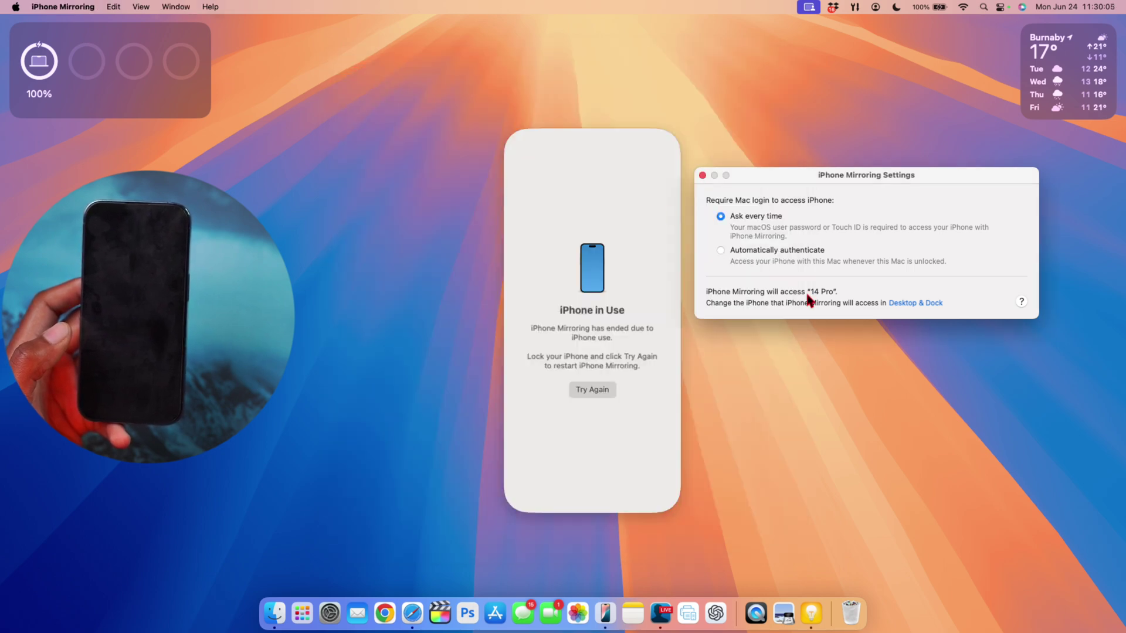
click(703, 175)
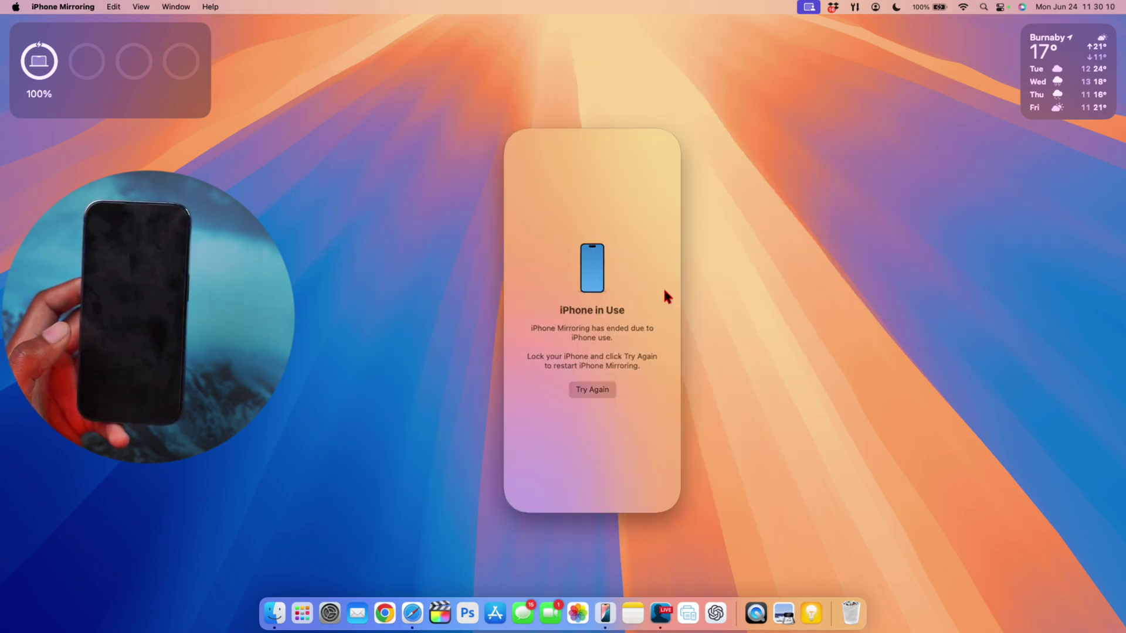
click(596, 390)
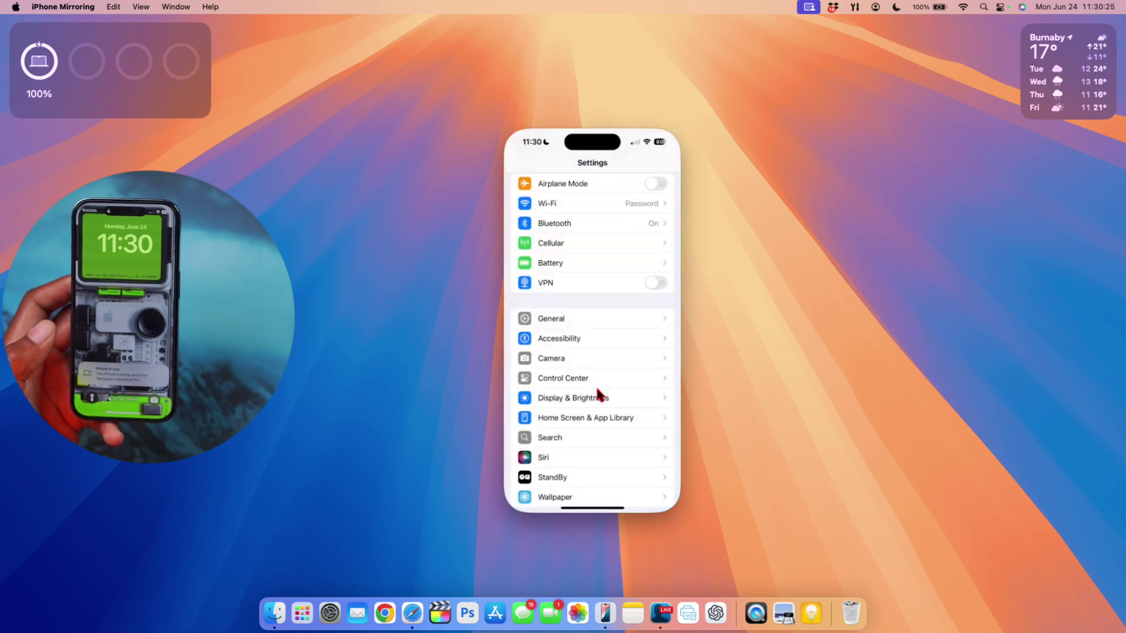
click(600, 419)
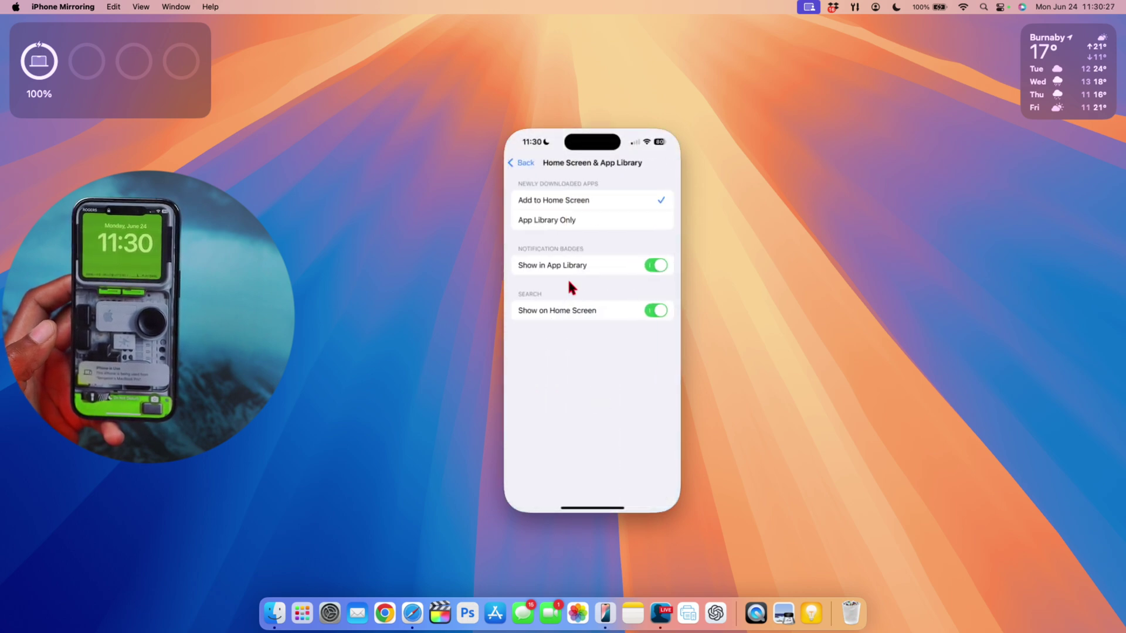
click(519, 157)
scroll(565, 334, down, 5)
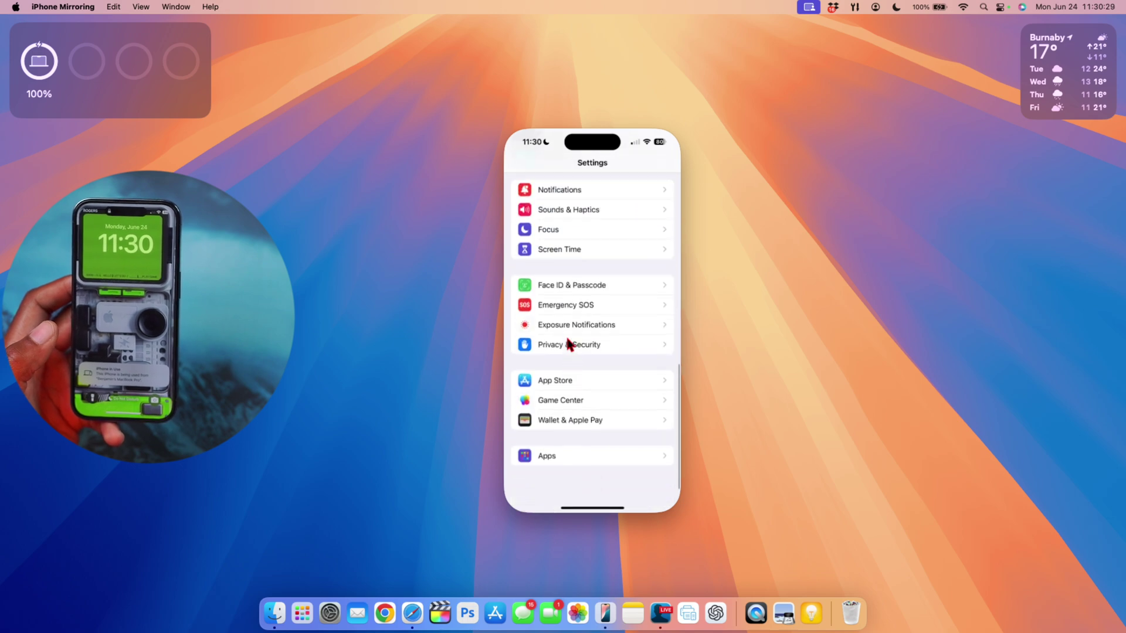
scroll(565, 334, up, 10)
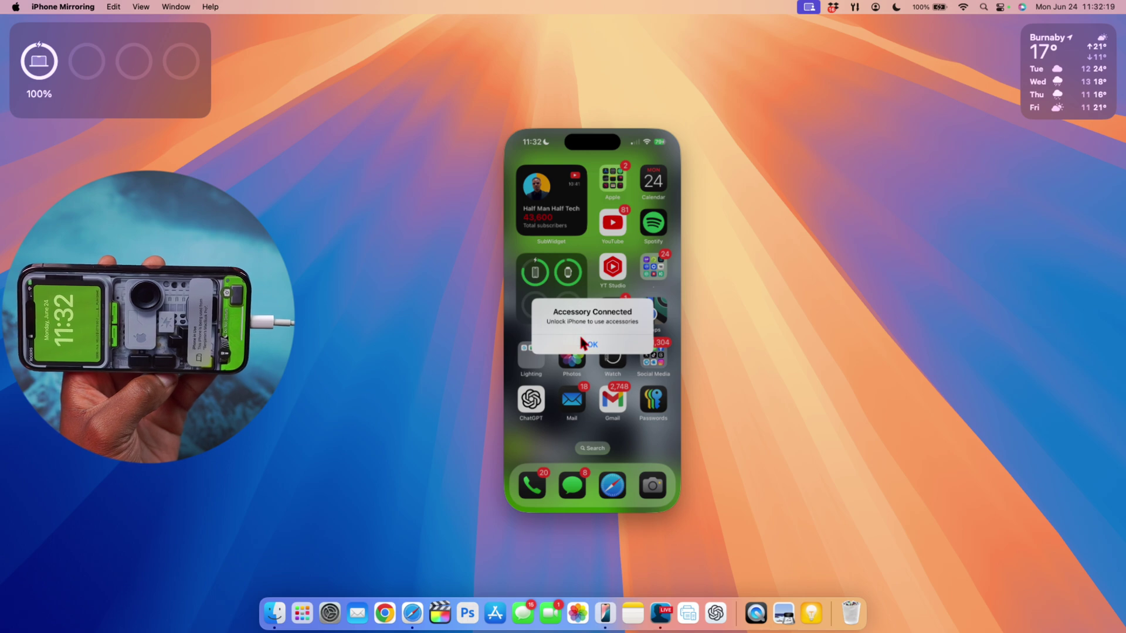
click(592, 344)
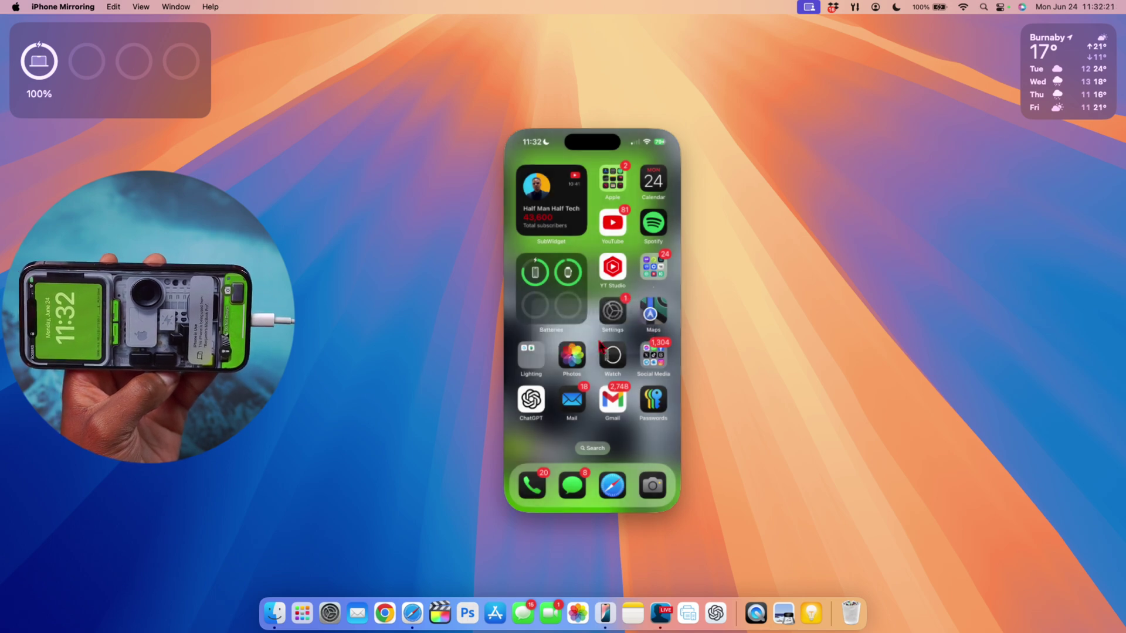
scroll(621, 346, right, 3)
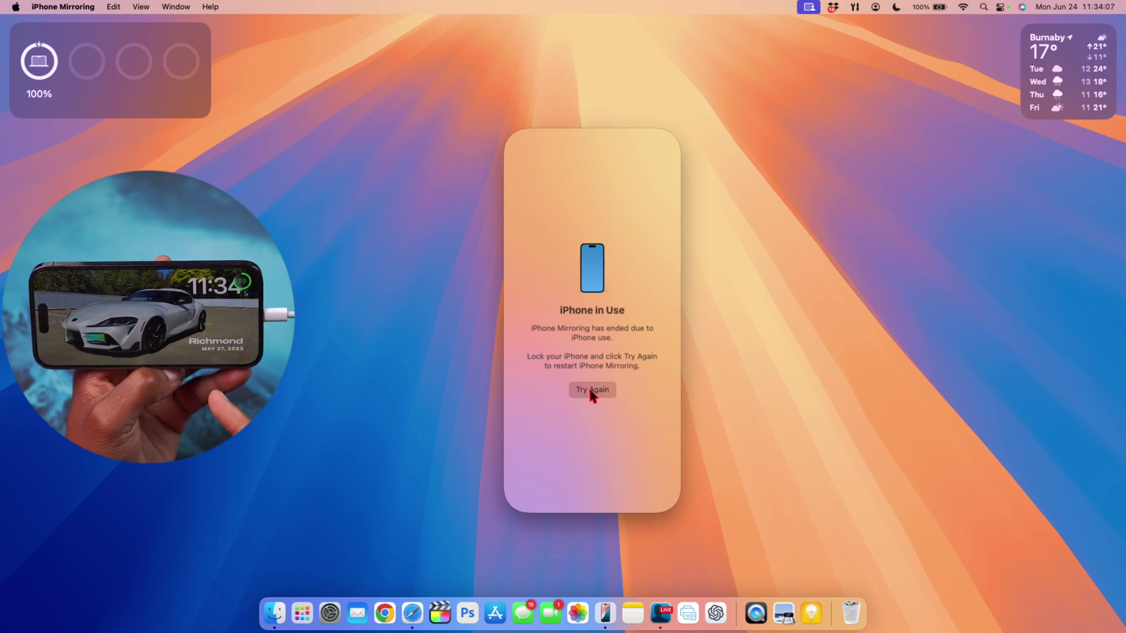
Step: Retry the connection four times until mirroring reconnects to the Messages conversation
click(592, 387)
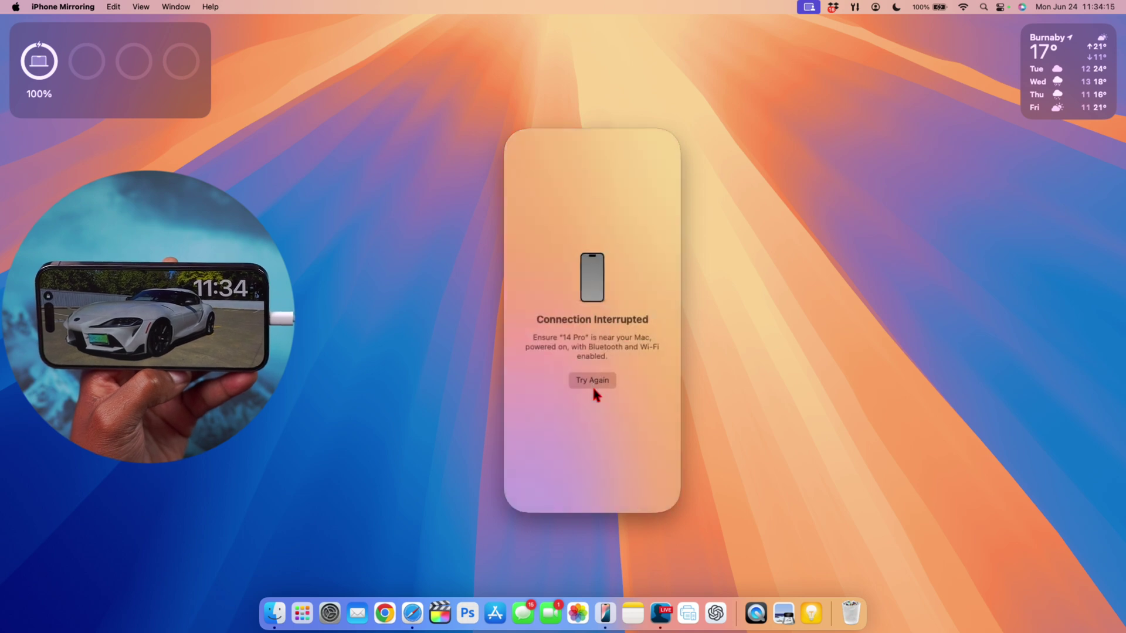
click(594, 389)
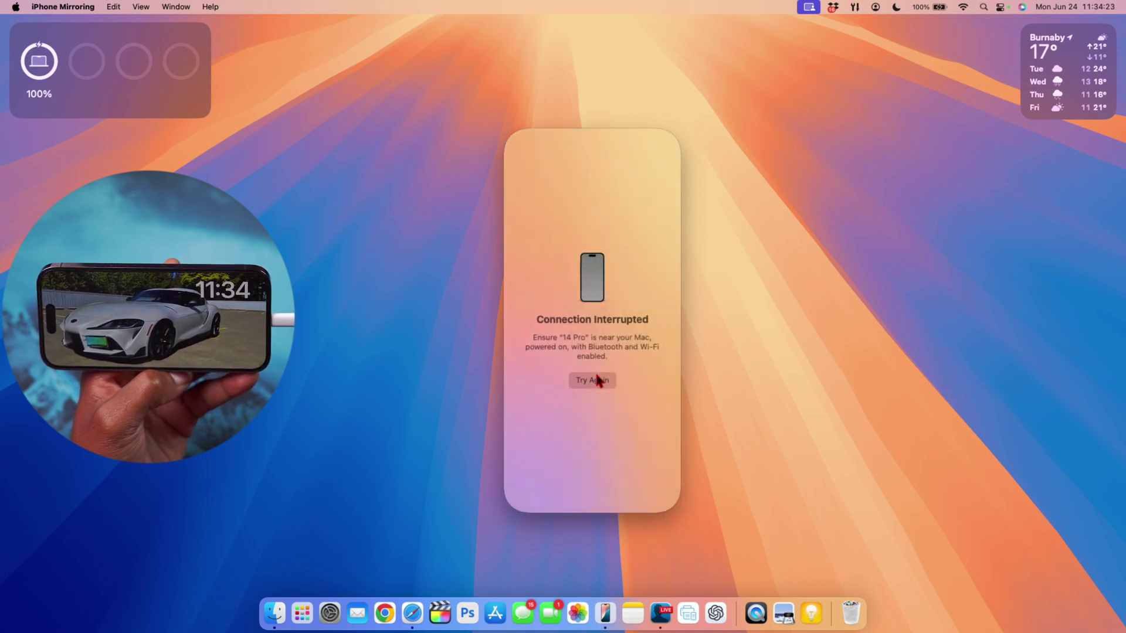
click(597, 381)
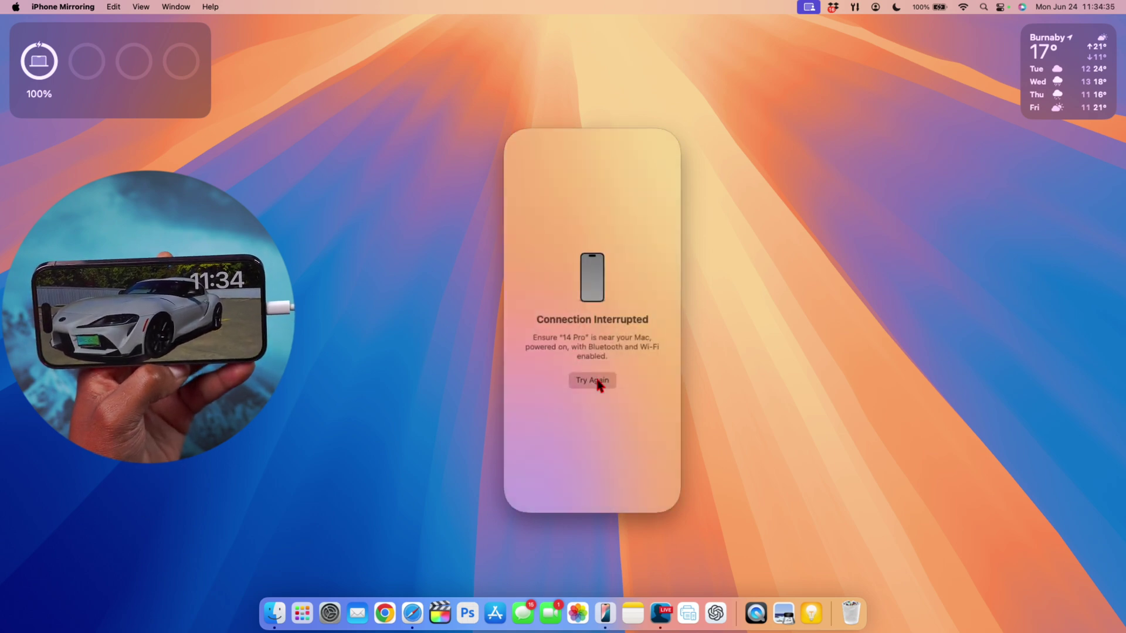
click(596, 381)
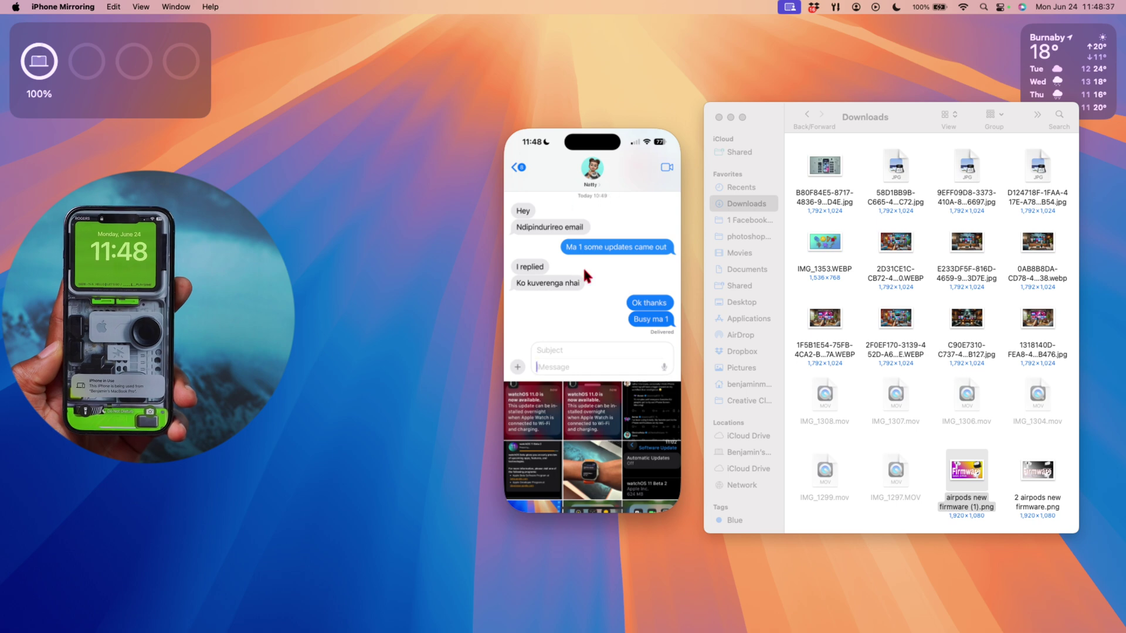
Step: Drop a Downloads image into the Messages field, then switch to the editor's blank Project title canvas
click(660, 117)
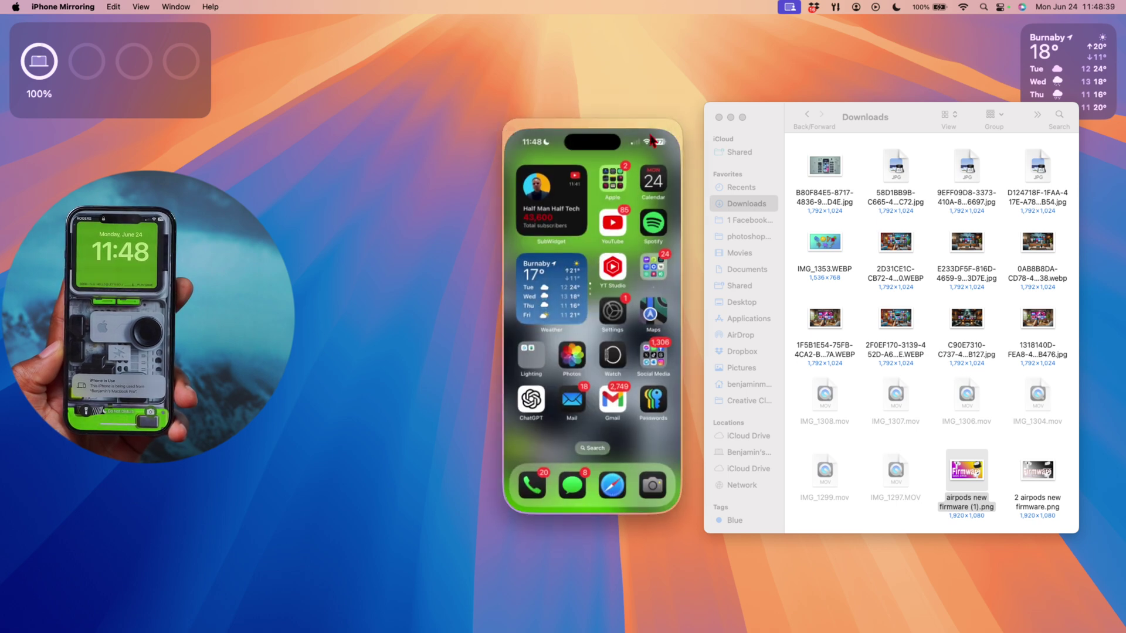
click(672, 118)
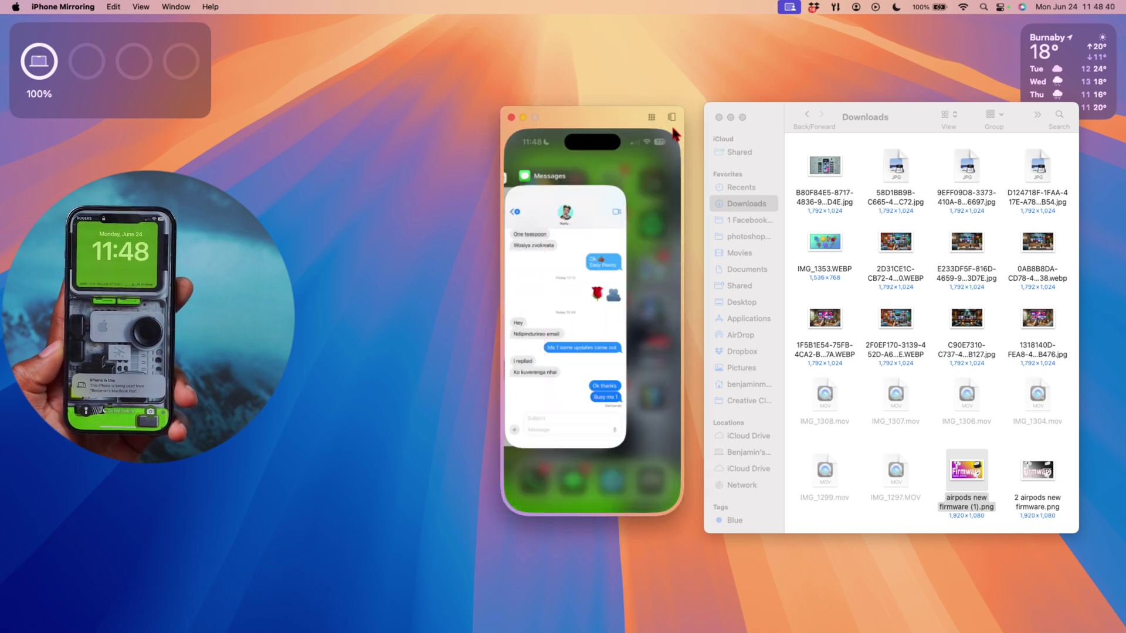
click(596, 377)
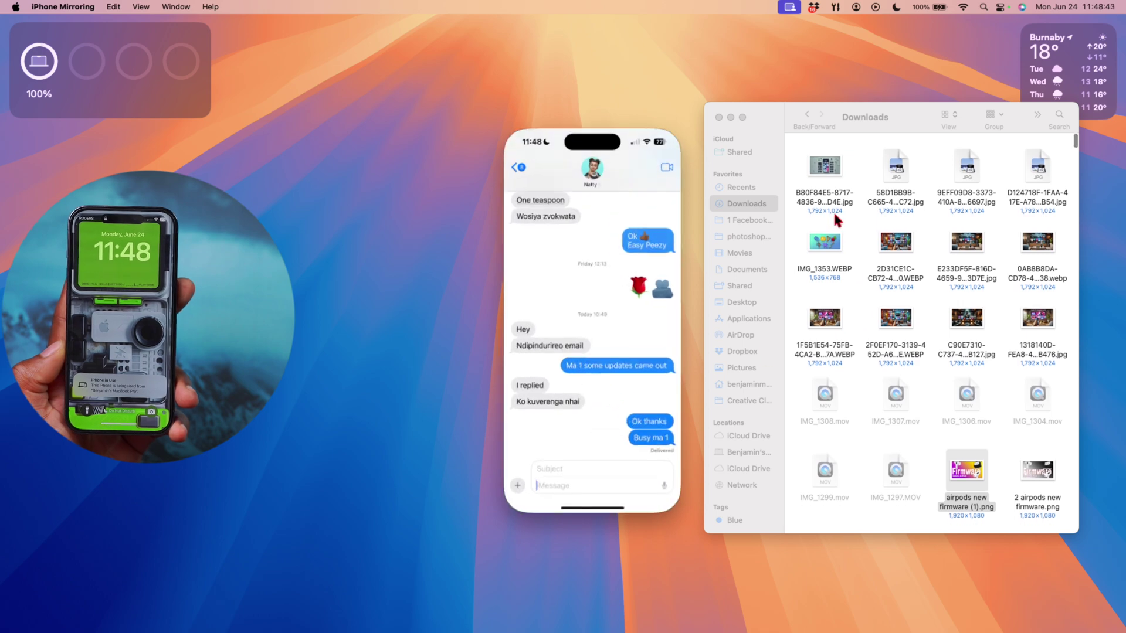
scroll(832, 209, down, 2)
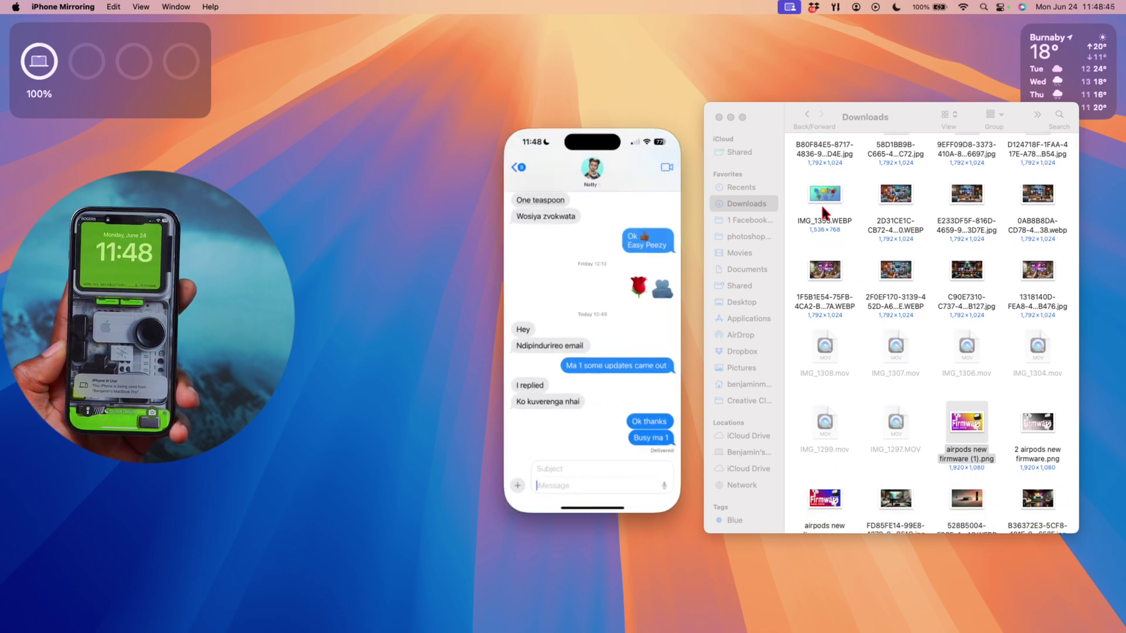
scroll(832, 170, up, 2)
drag(826, 175, 608, 499)
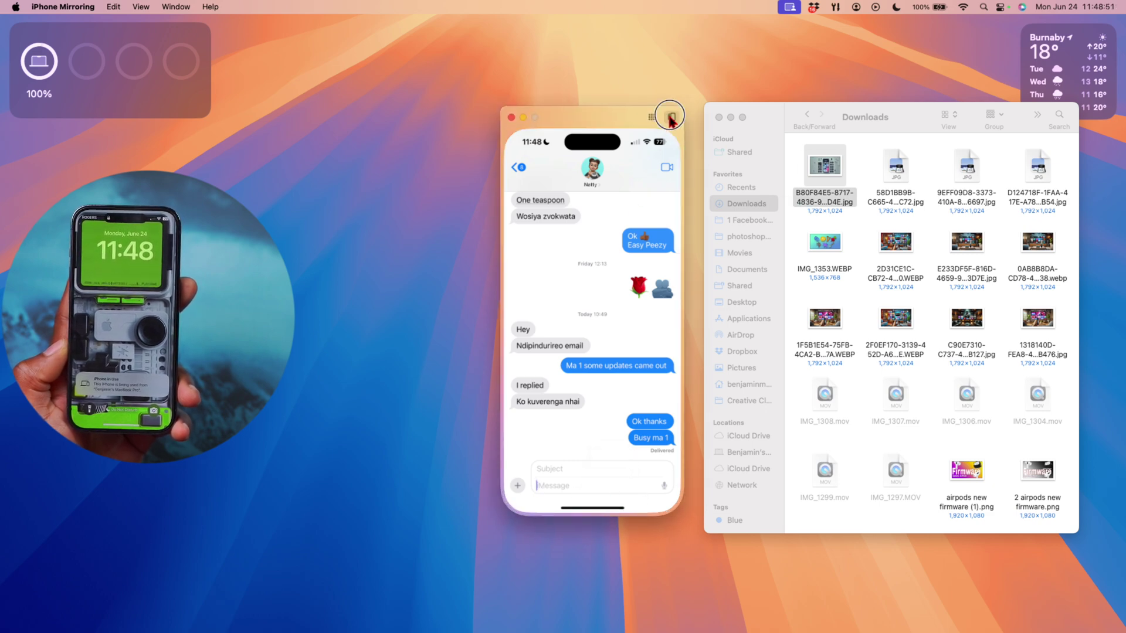
click(670, 117)
click(615, 273)
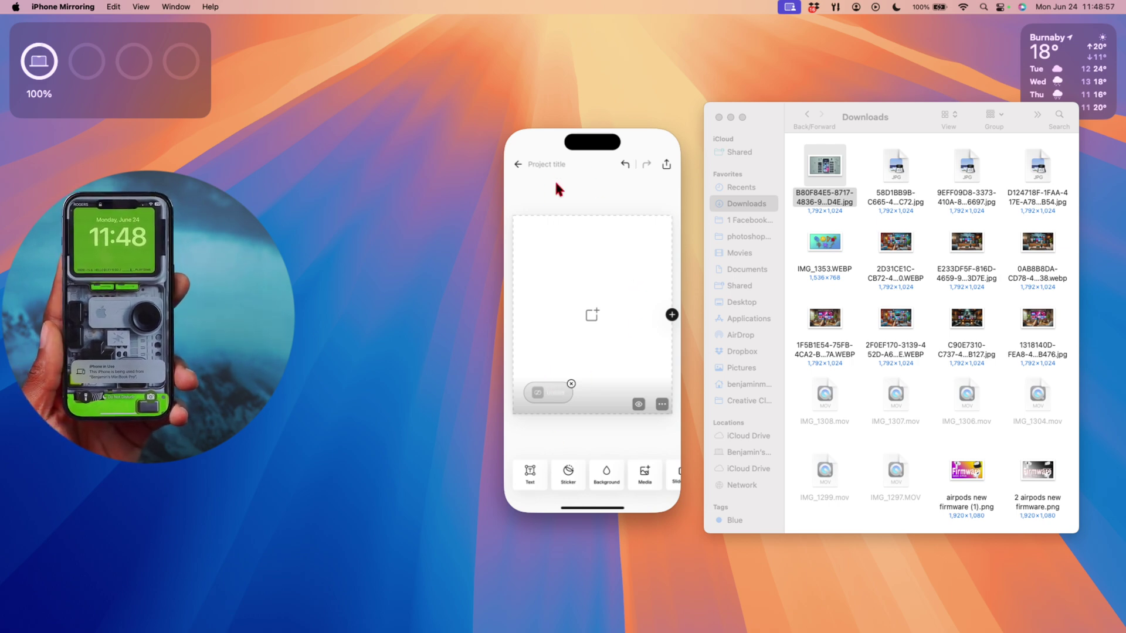
scroll(851, 253, down, 10)
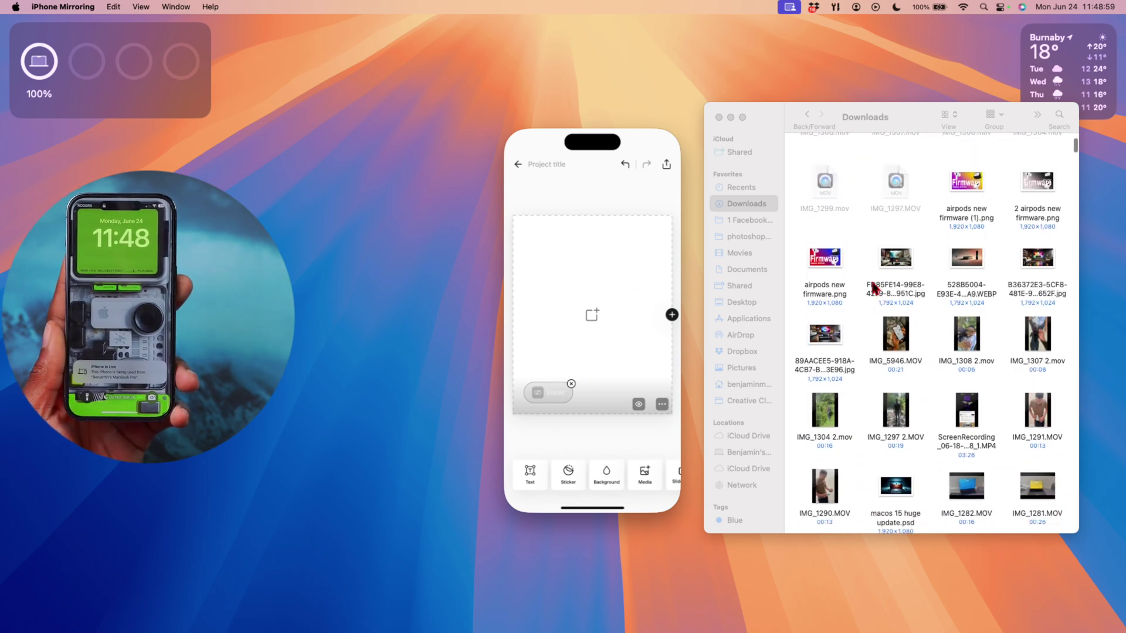
click(974, 350)
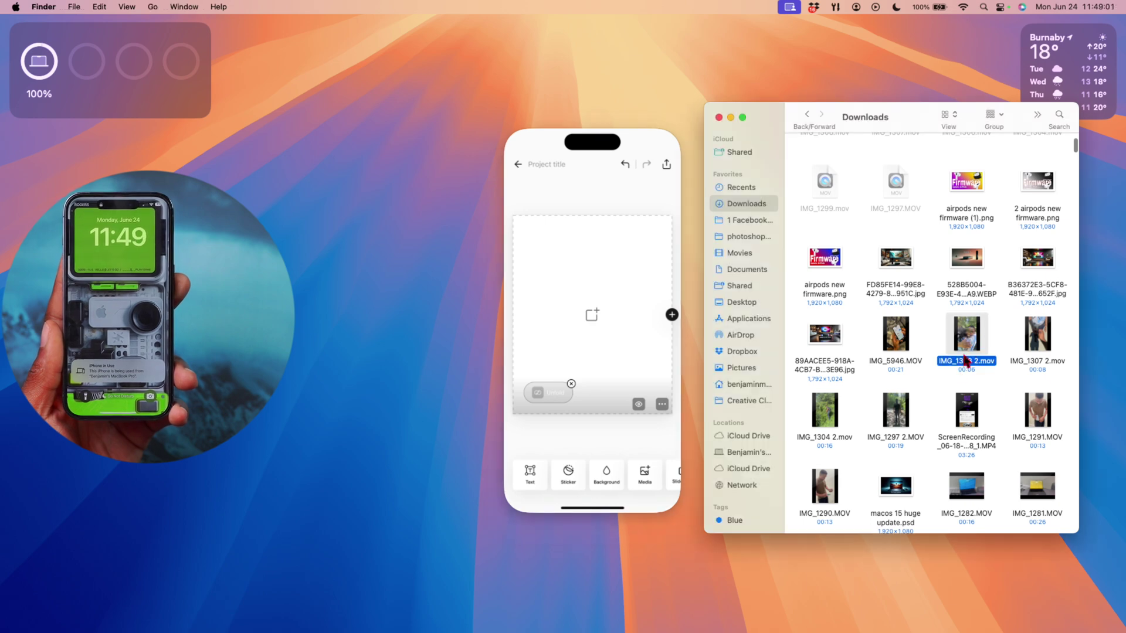
drag(967, 345, 571, 319)
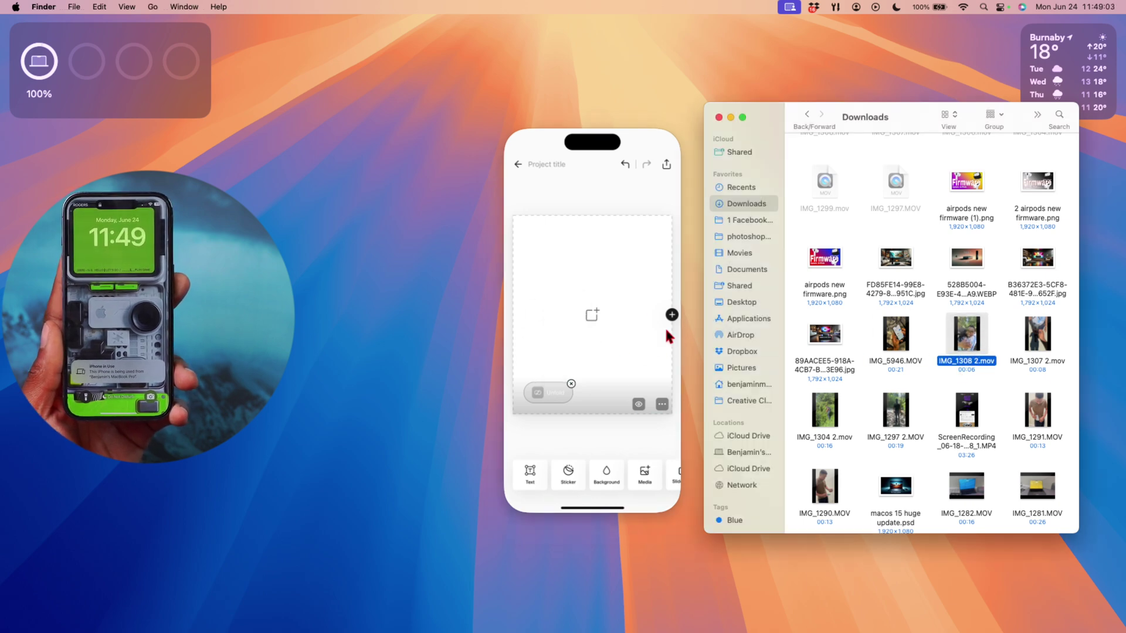